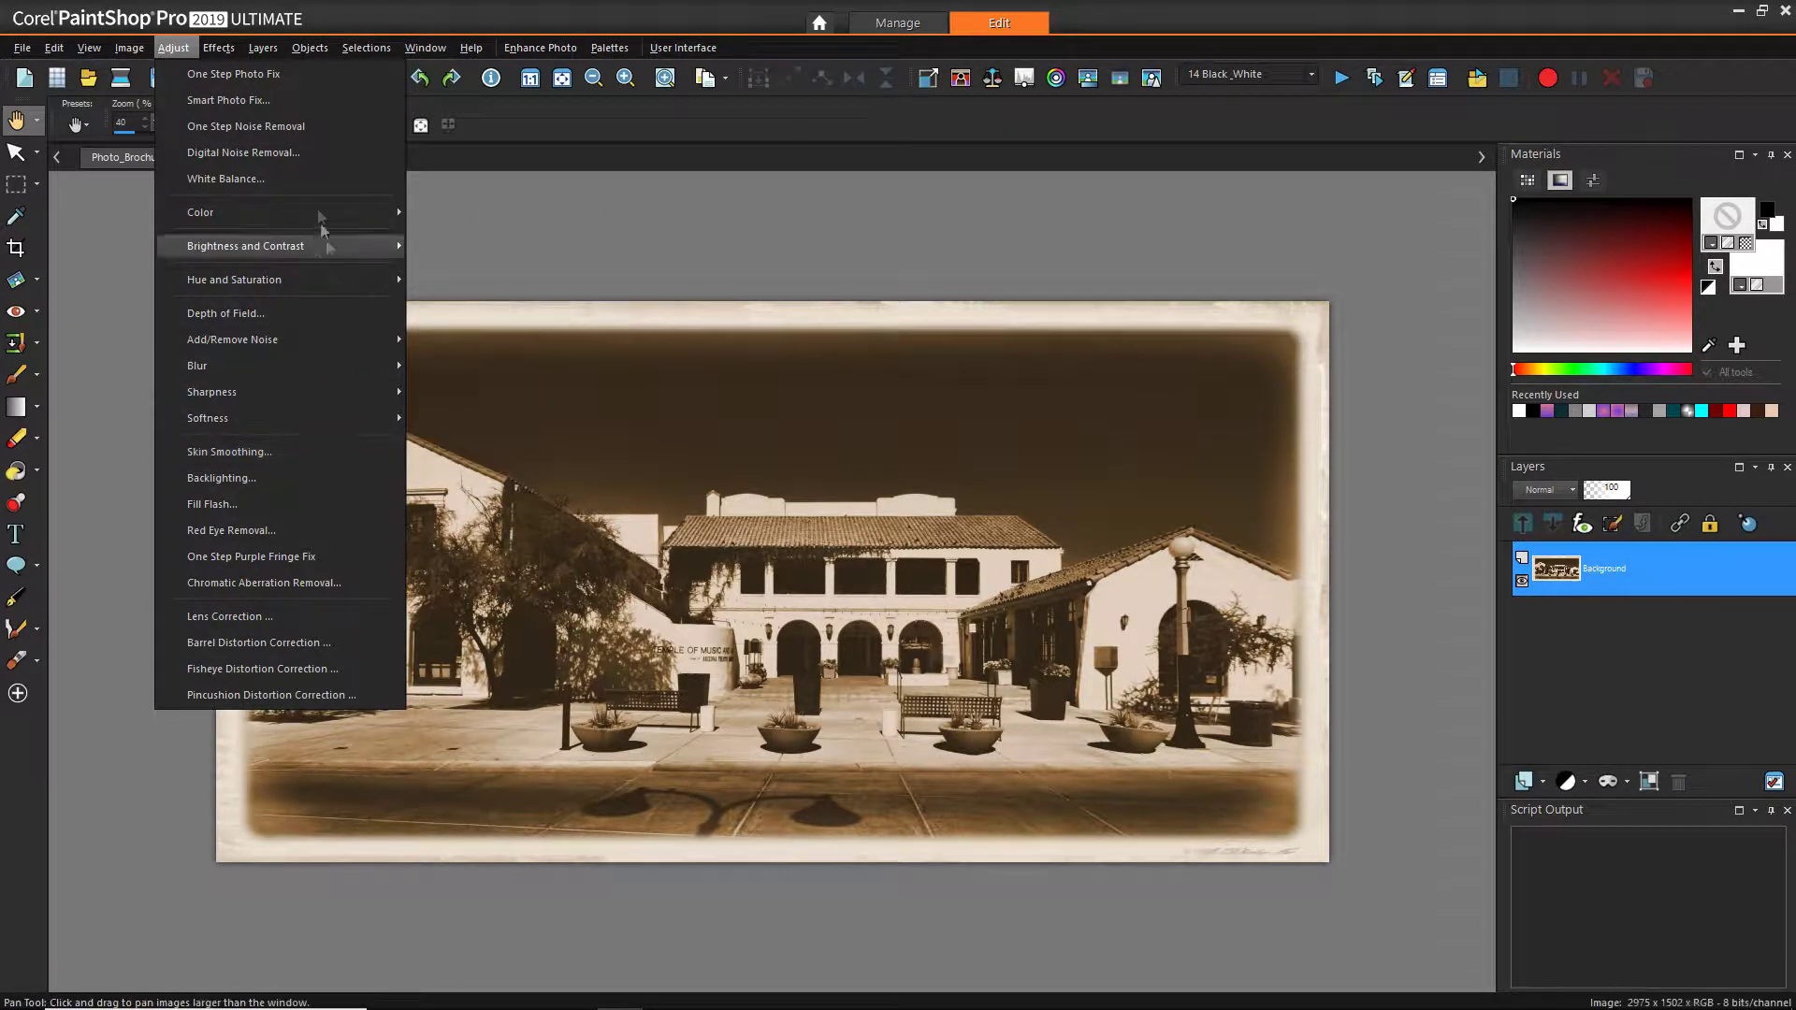
# Look up Adjust > Levels in Customize's Keyboard settings, confirm its shortcut is 2, then close.
pyautogui.rightClick(37, 239)
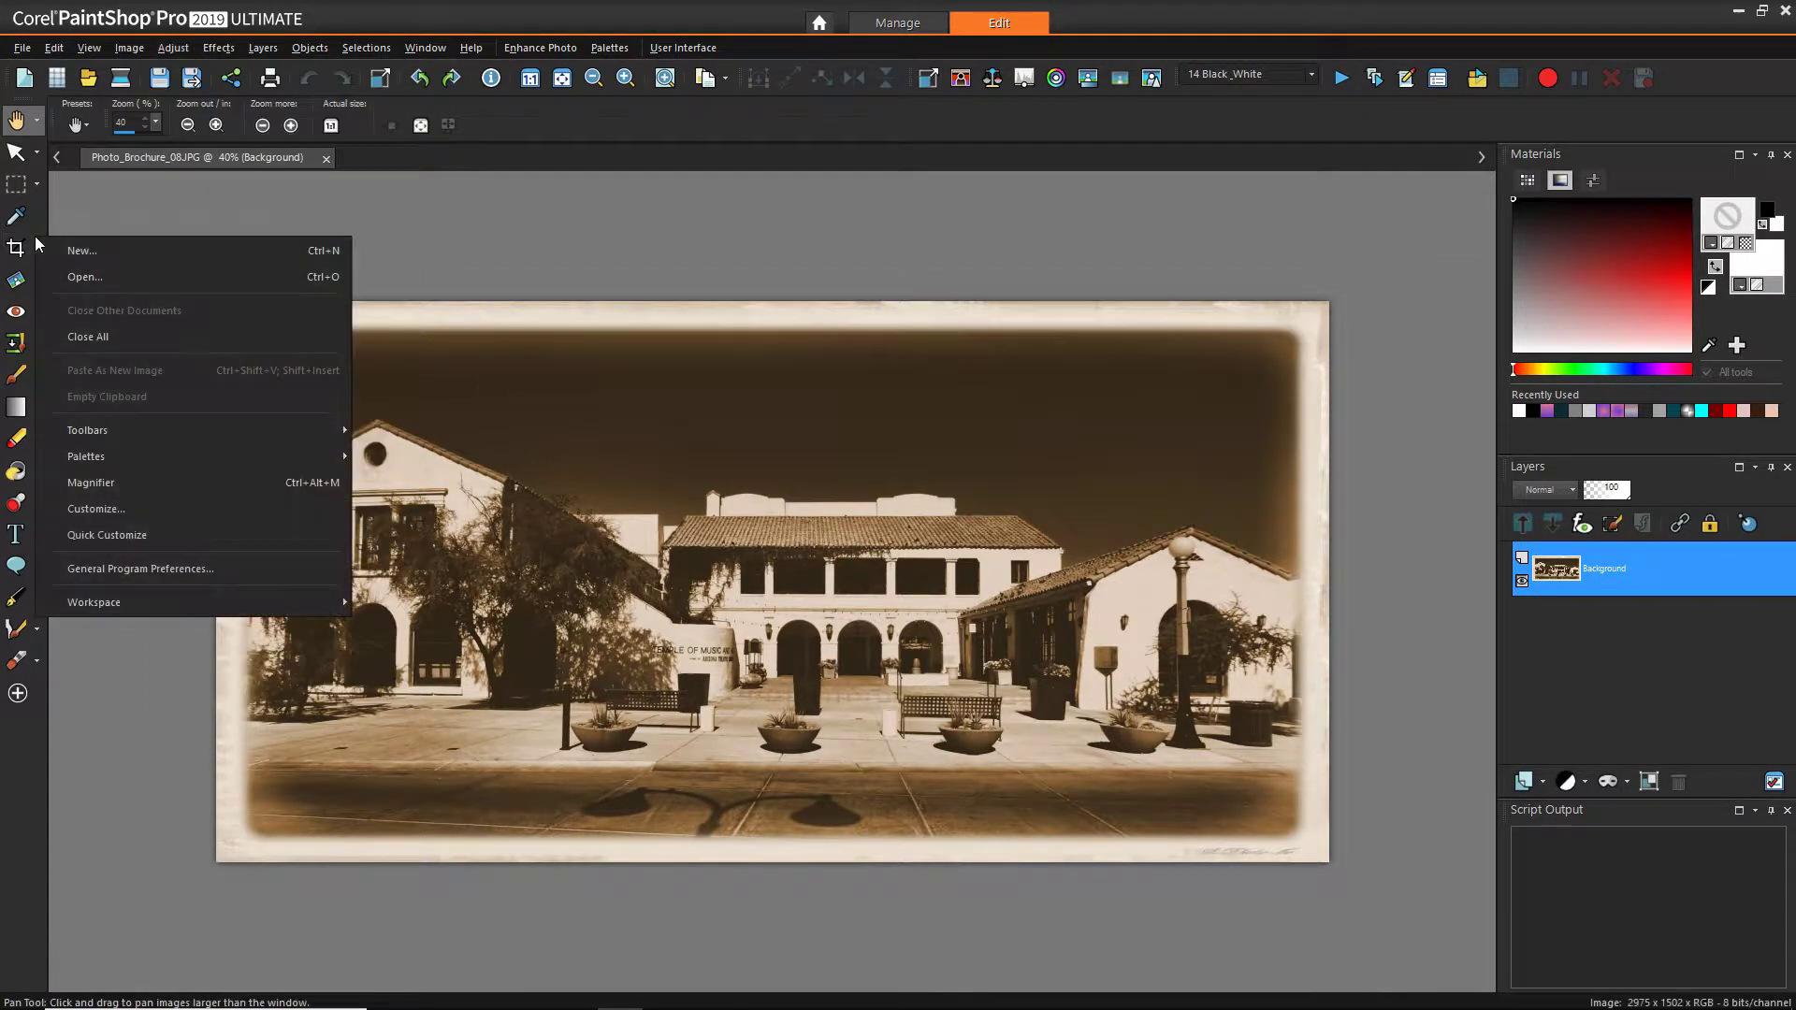
pyautogui.click(101, 509)
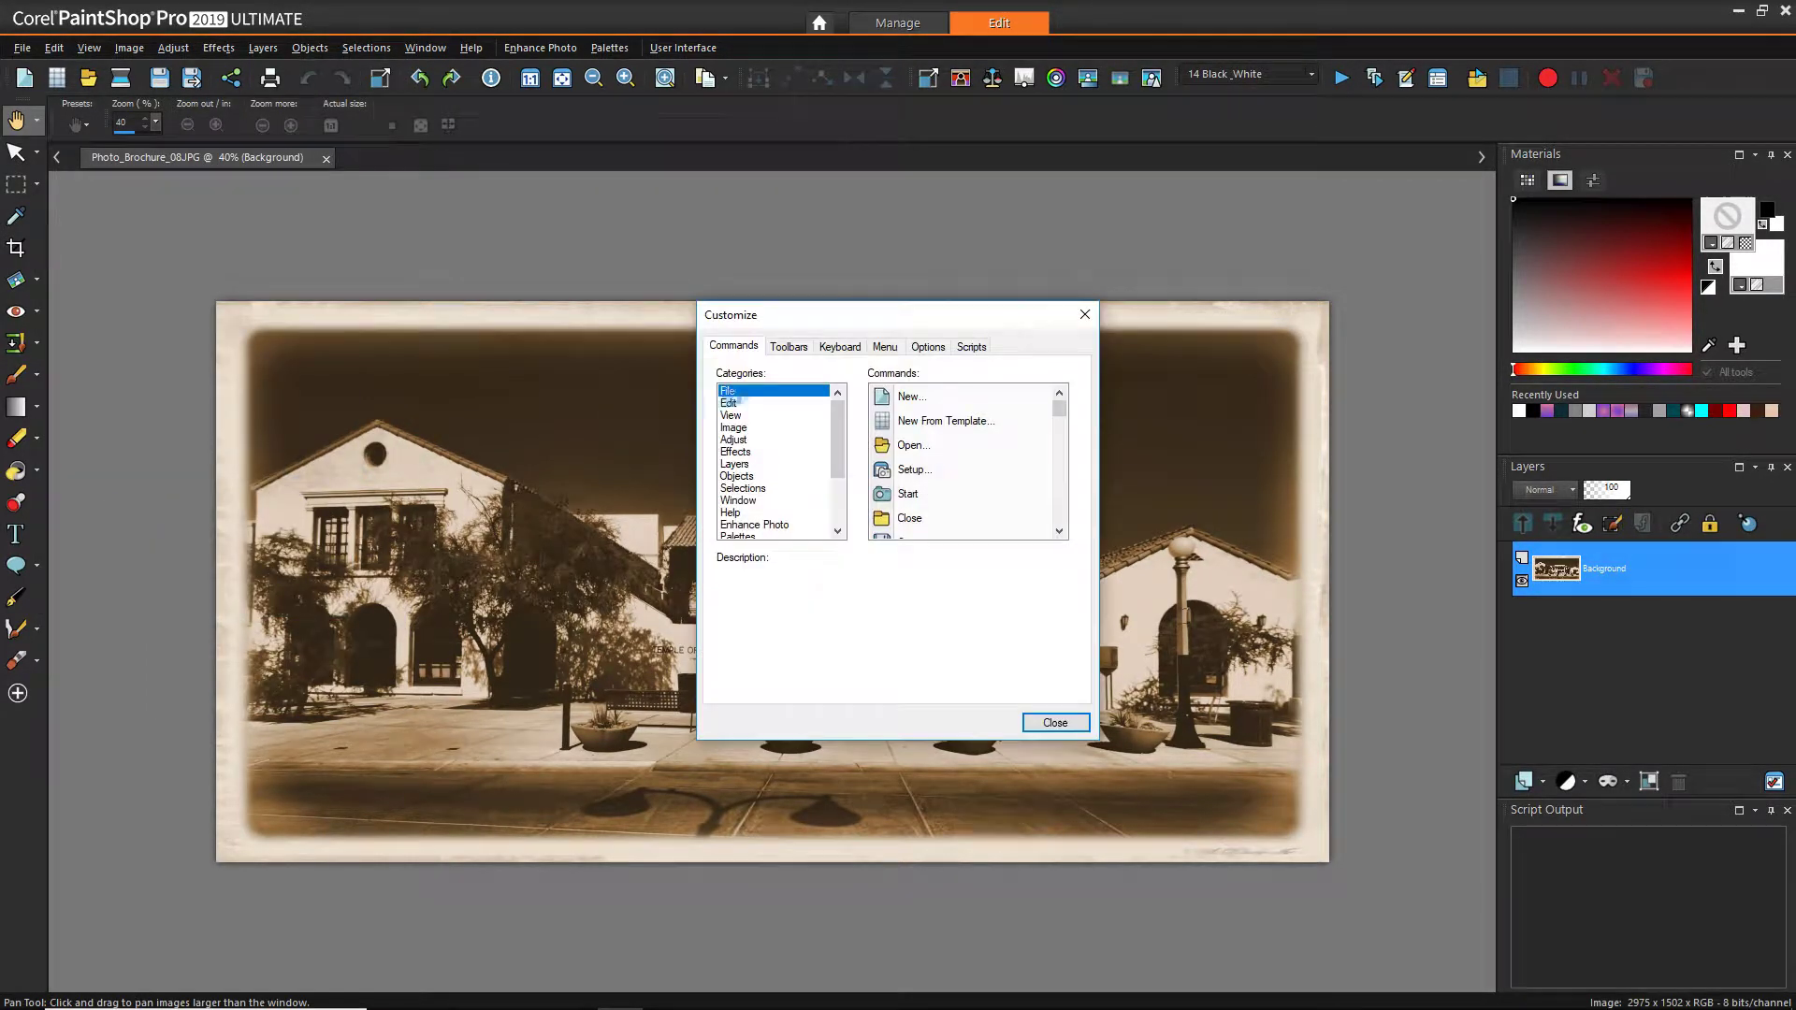
pyautogui.click(840, 347)
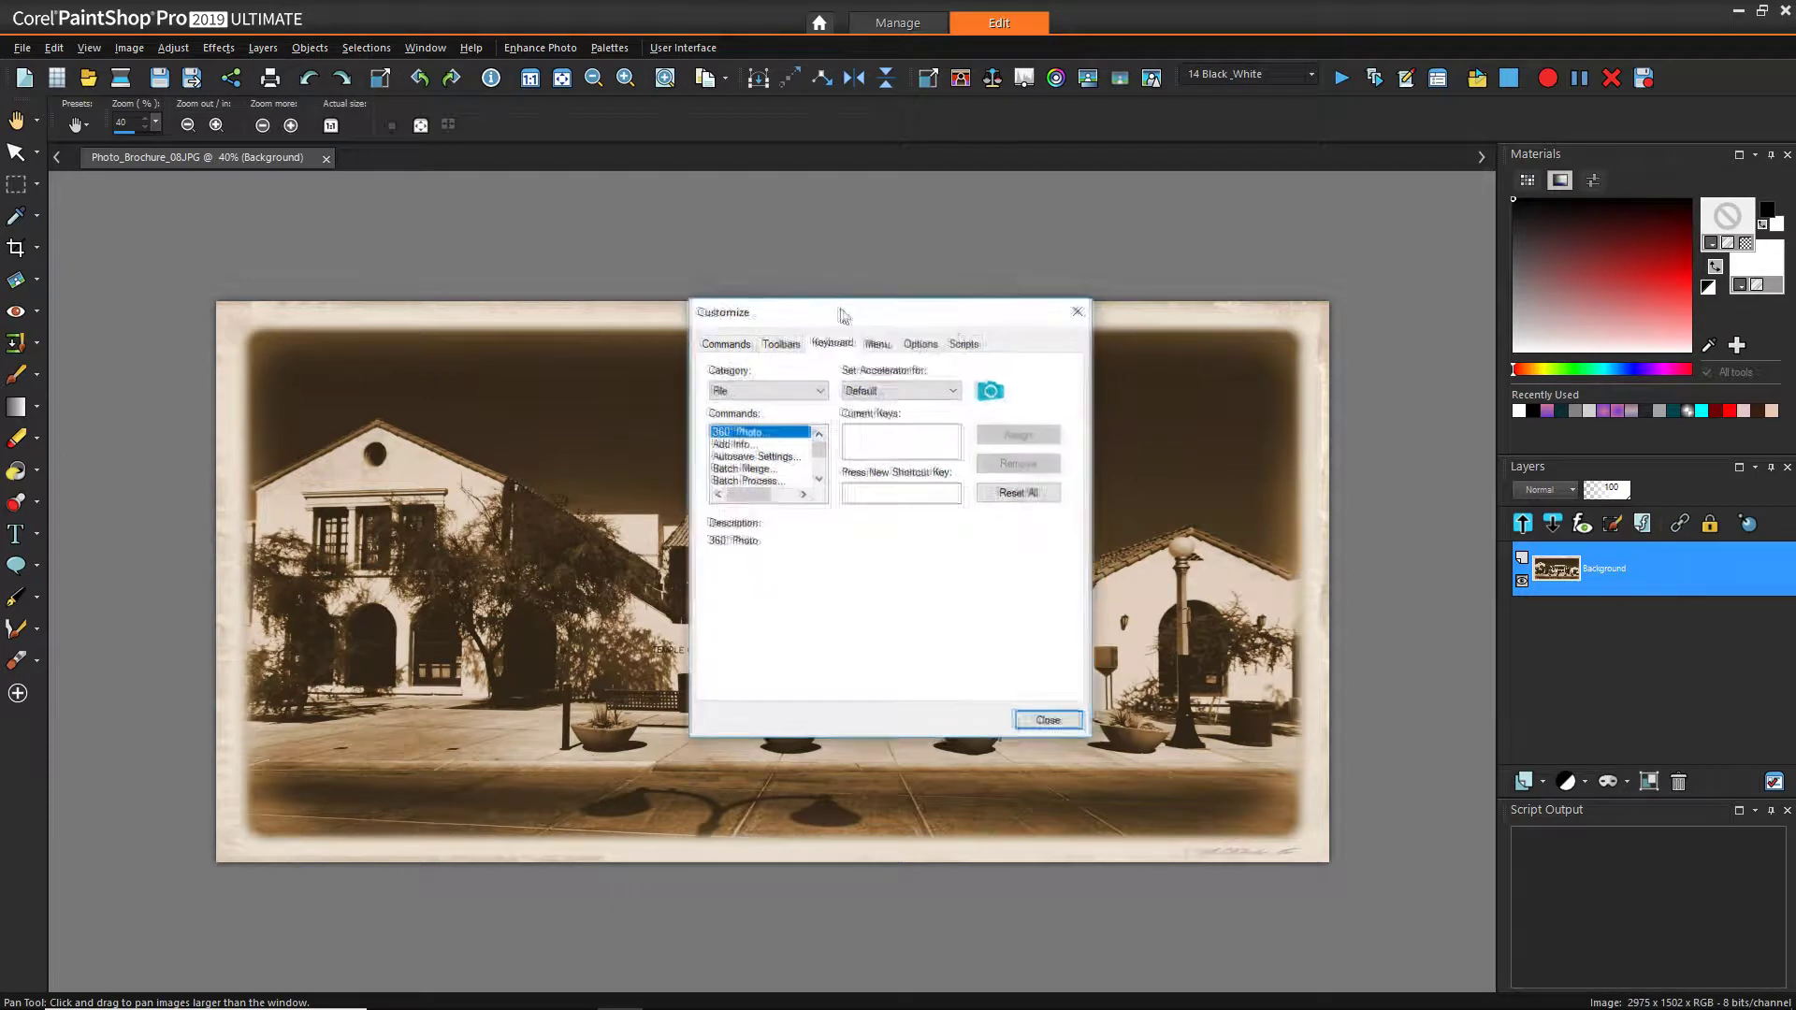
pyautogui.click(750, 355)
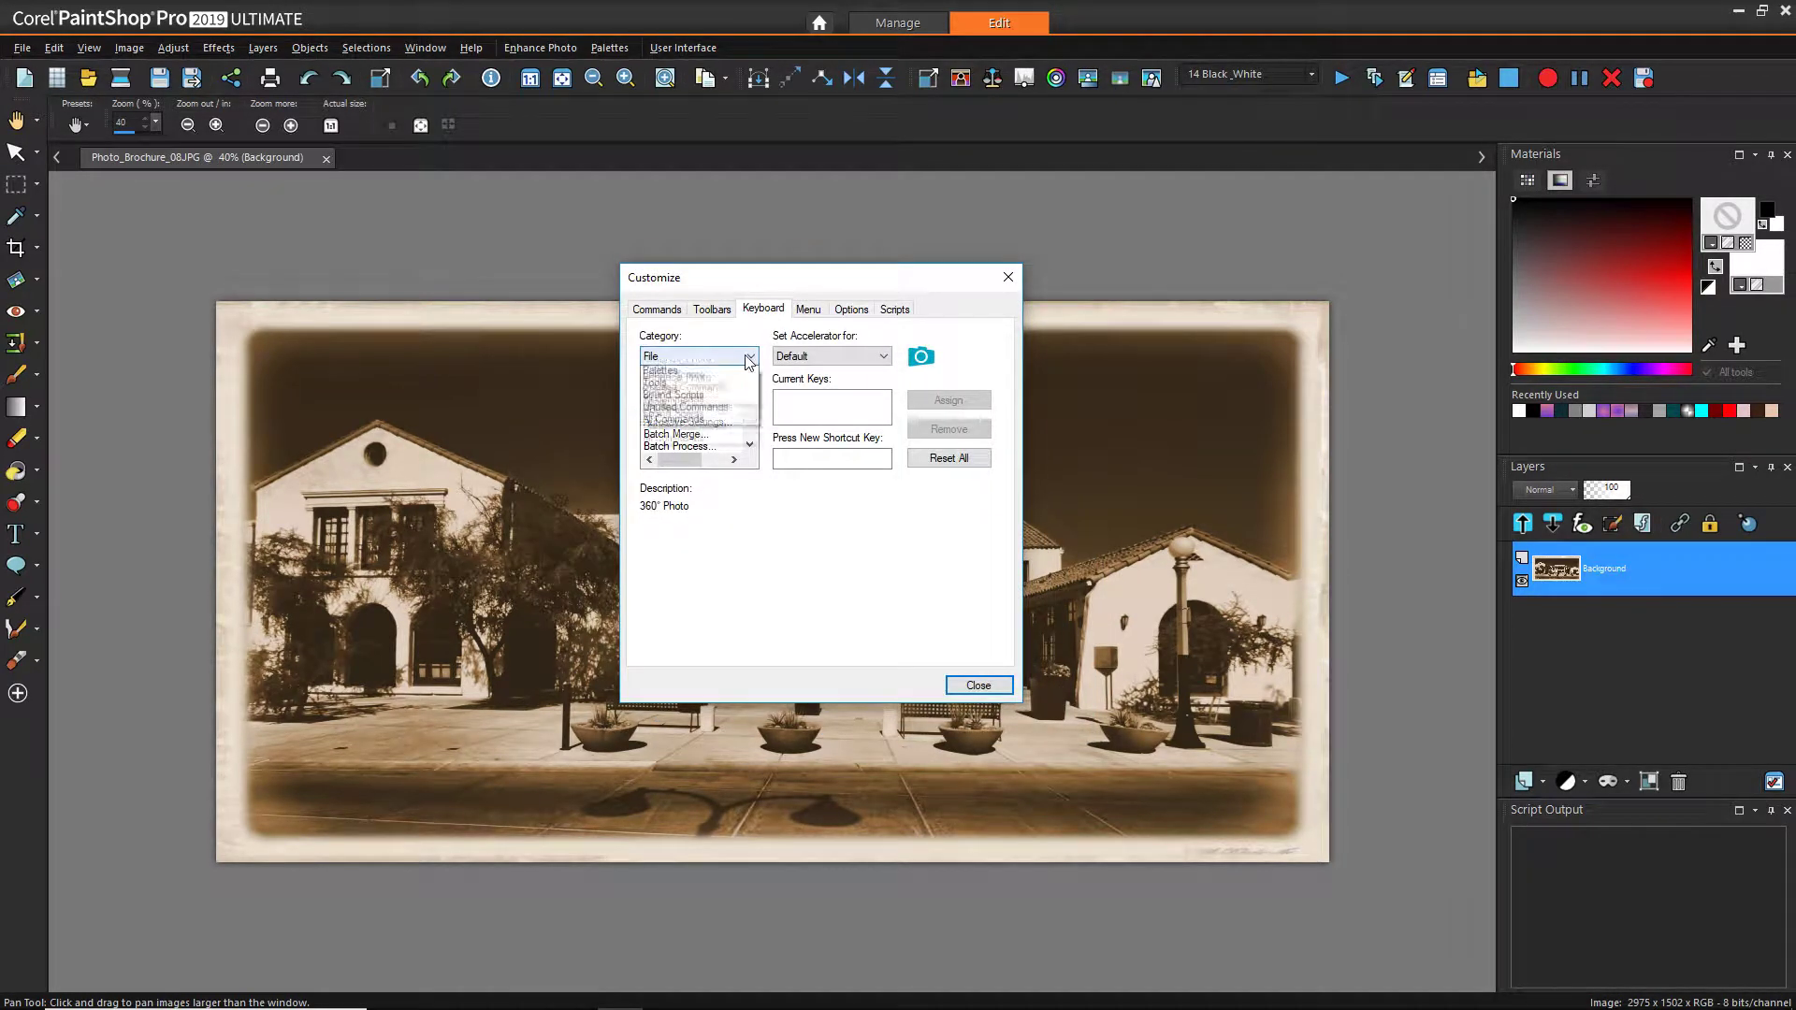
pyautogui.click(707, 424)
pyautogui.moveTo(750, 413); pyautogui.dragTo(751, 427)
pyautogui.scroll(-1, 749, 435)
pyautogui.click(698, 423)
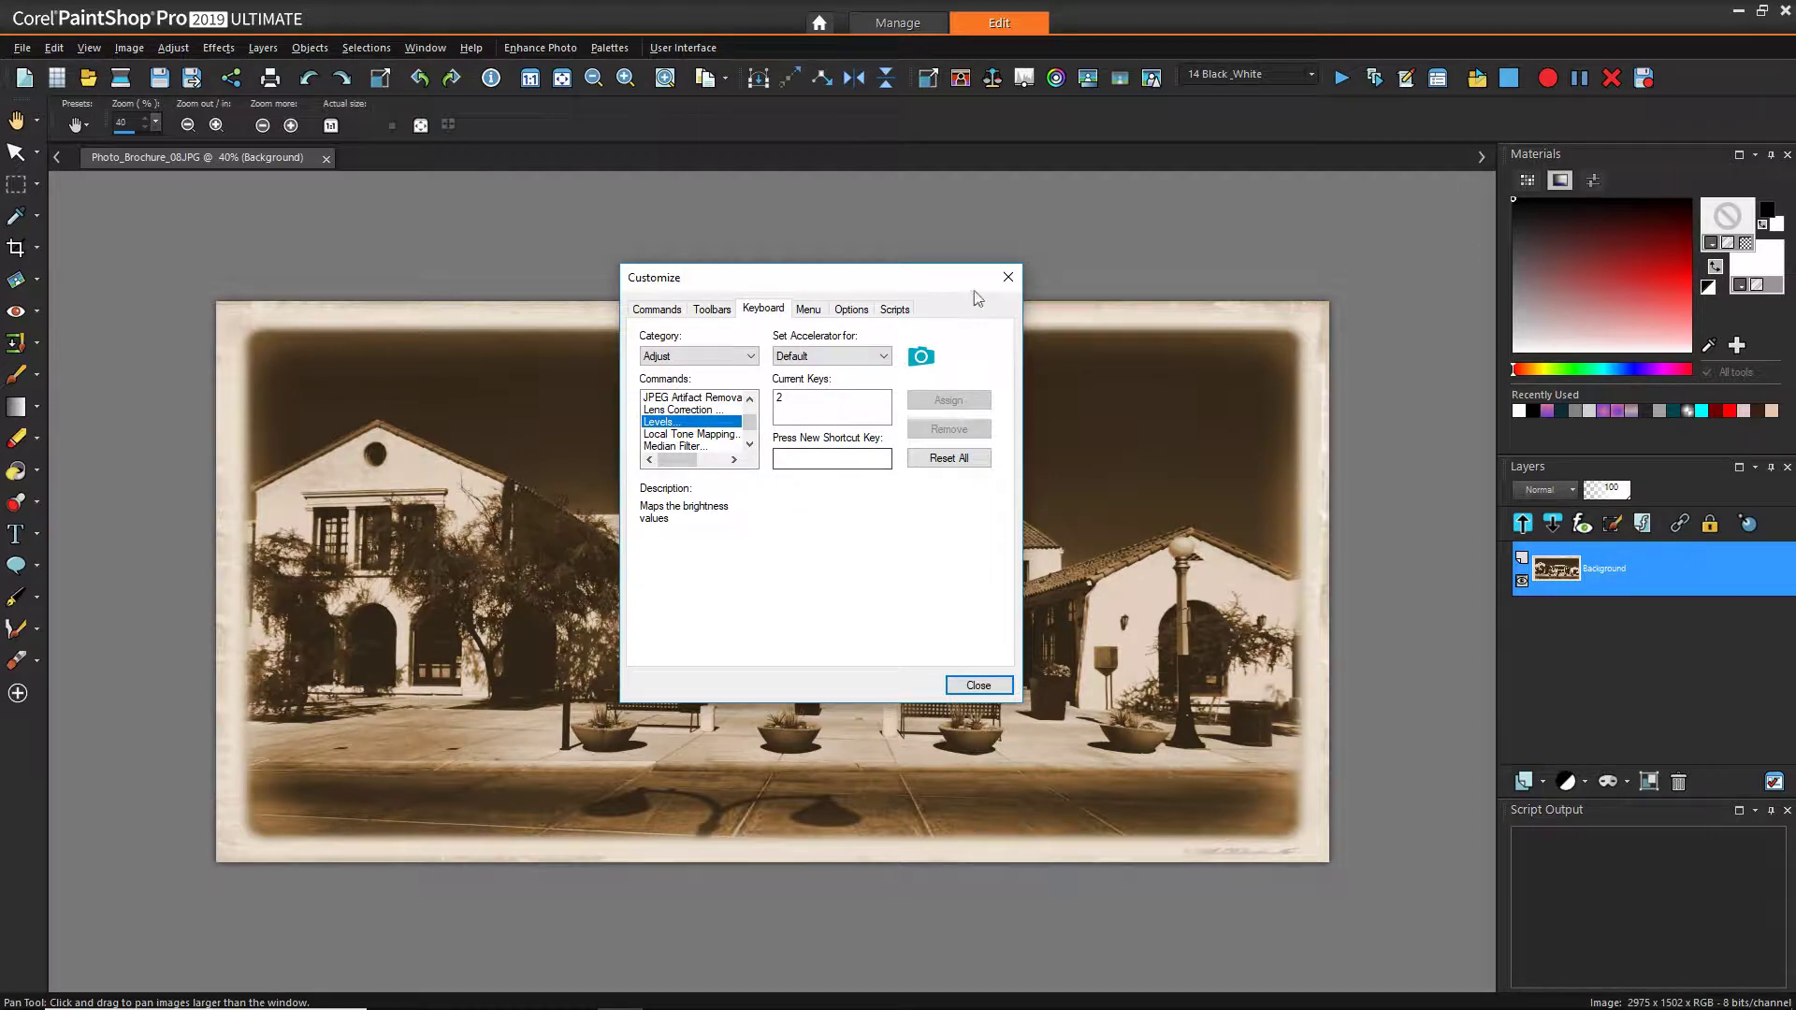
pyautogui.click(1008, 276)
# Open the Adjust menu and browse the Hue and Saturation entries.
pyautogui.click(174, 51)
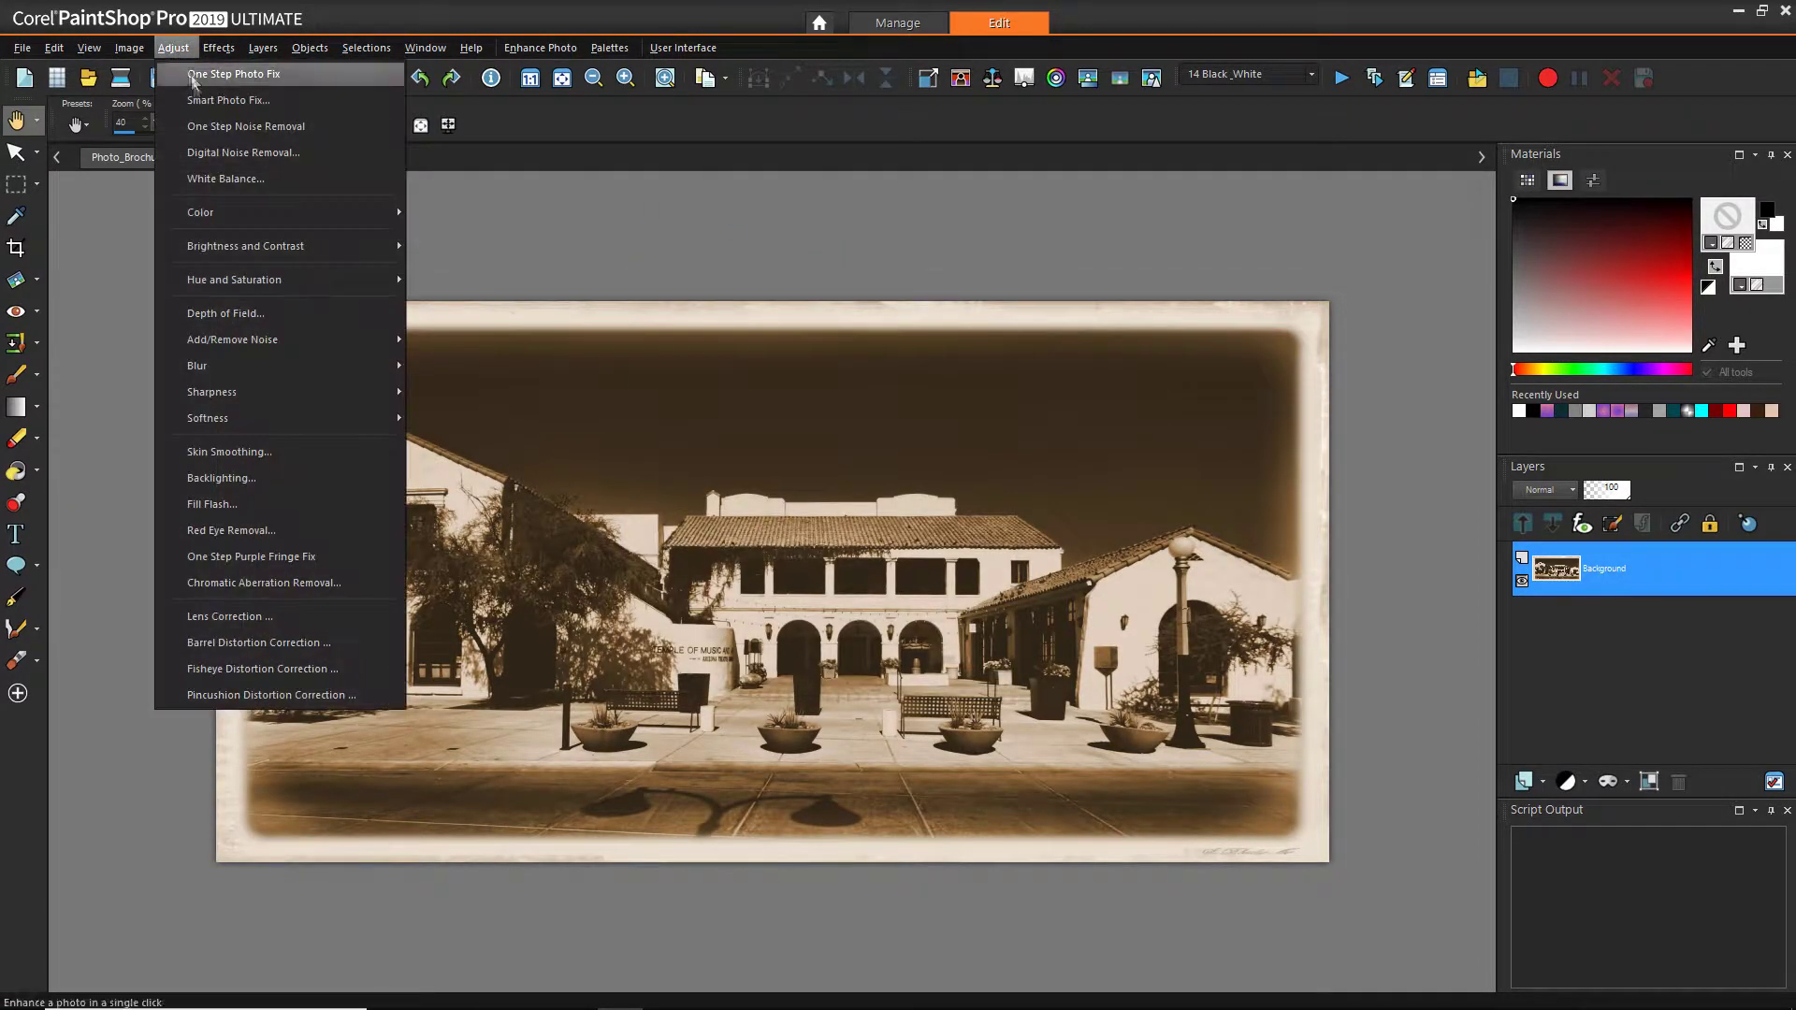
pyautogui.moveTo(305, 277)
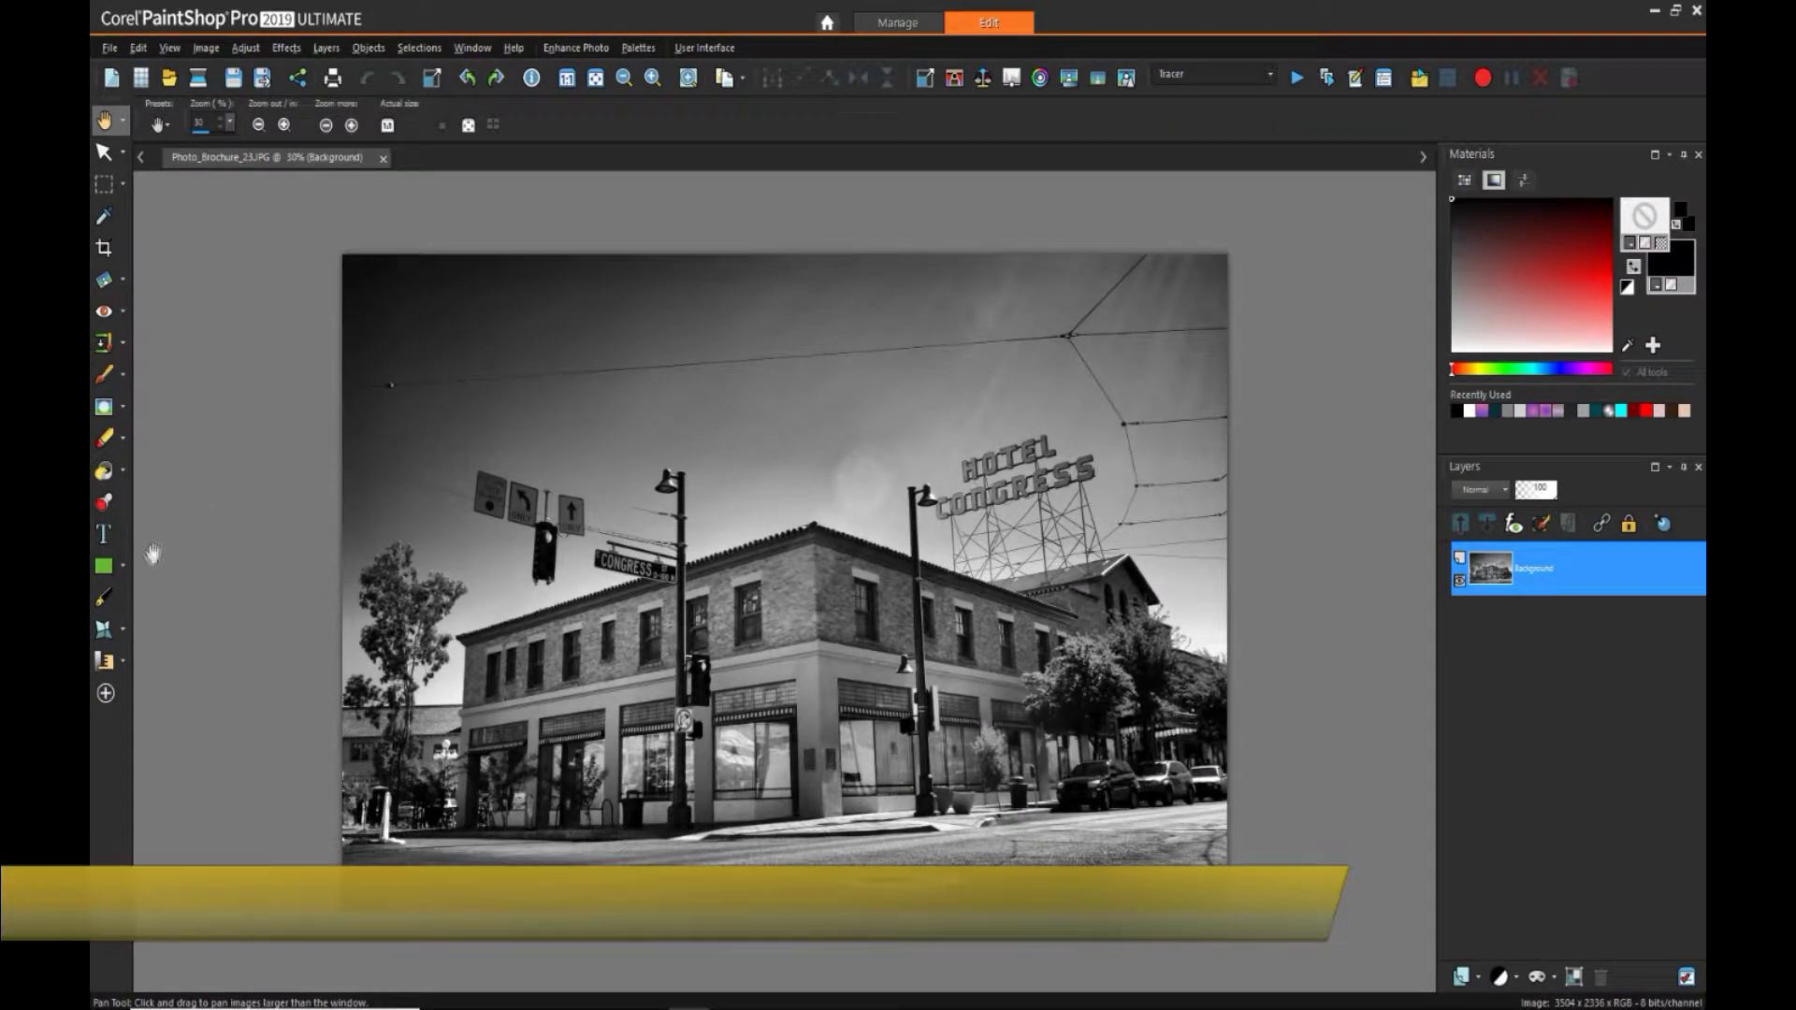
# In Customize's Keyboard settings, select the Levels command in the Adjust category.
pyautogui.rightClick(119, 569)
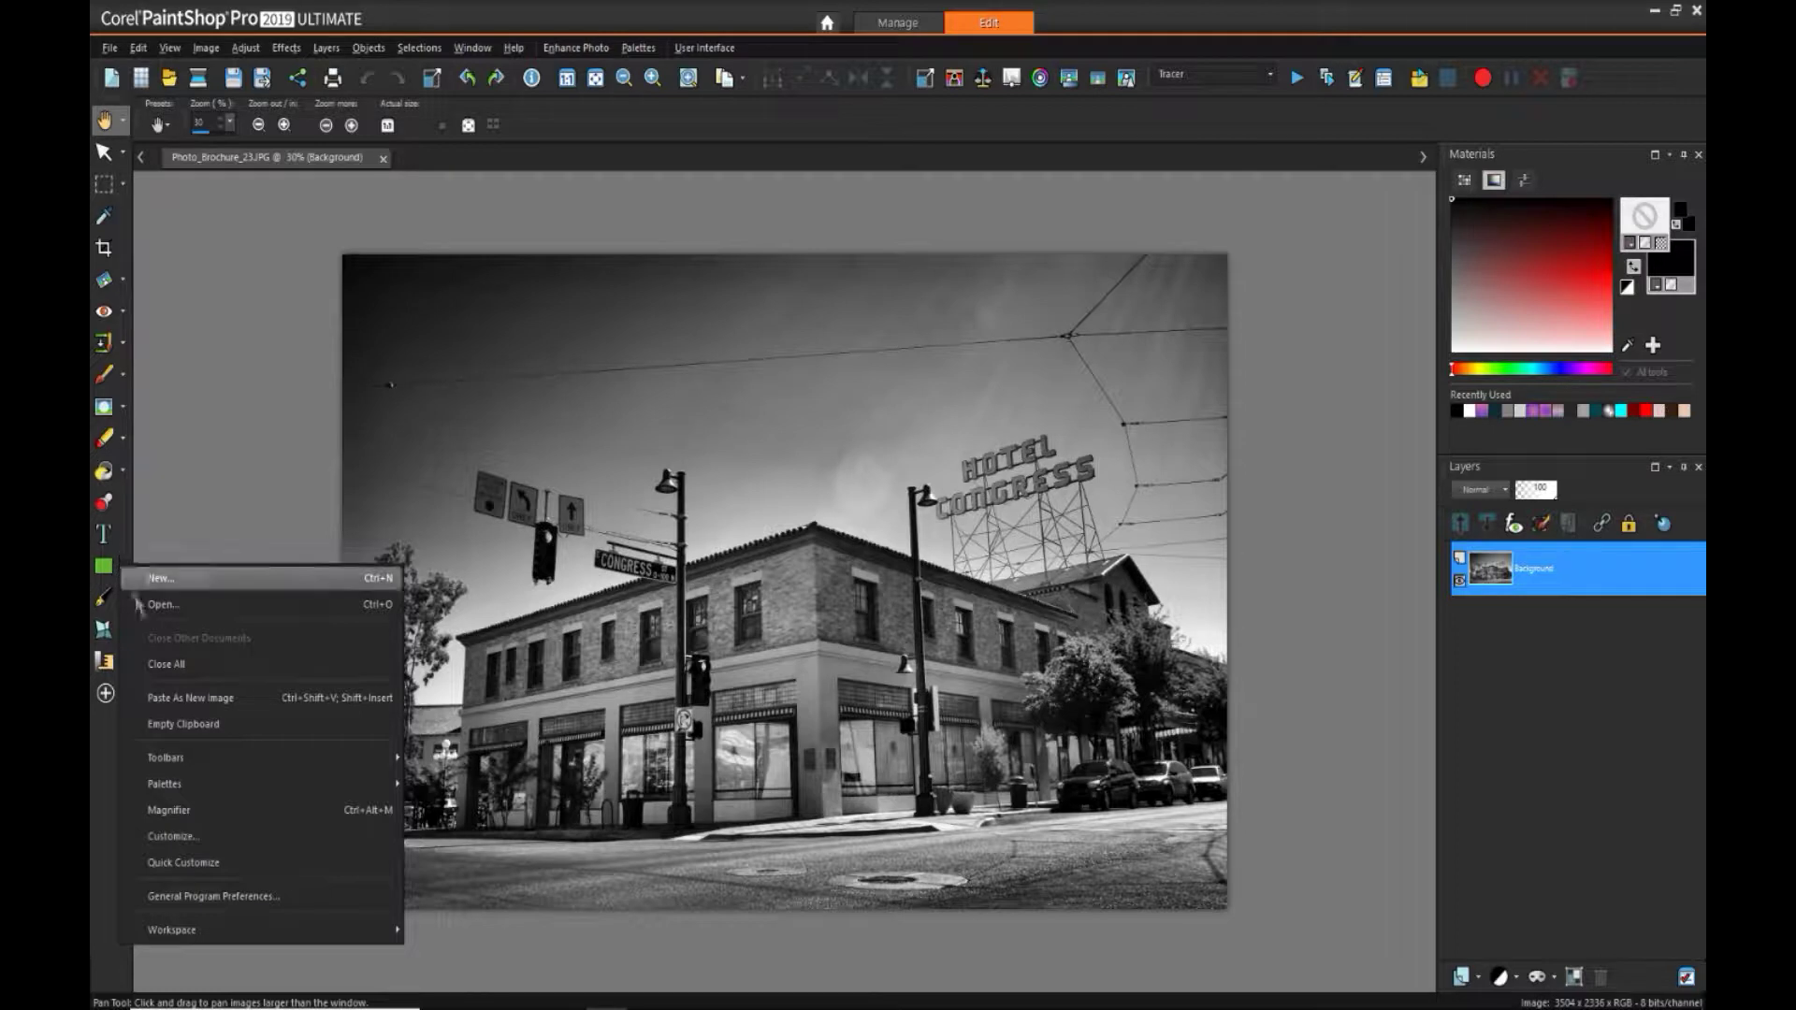
pyautogui.click(178, 837)
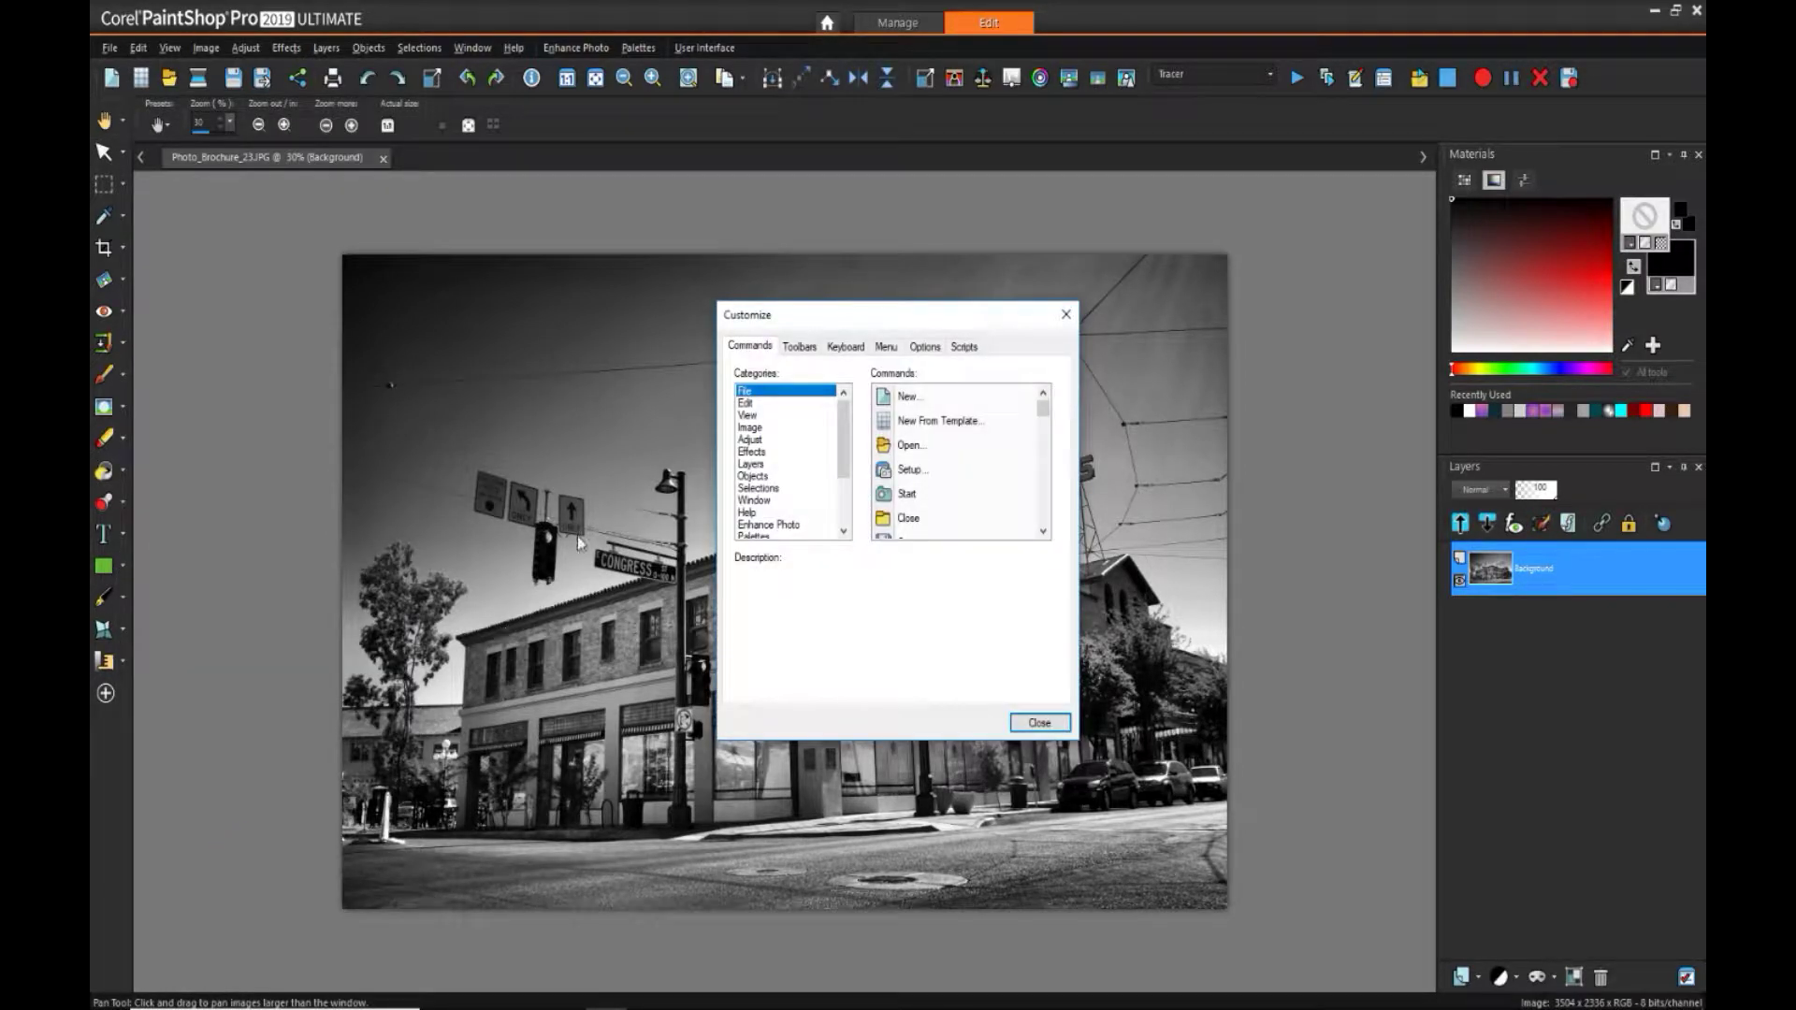
pyautogui.moveTo(804, 324); pyautogui.dragTo(738, 281)
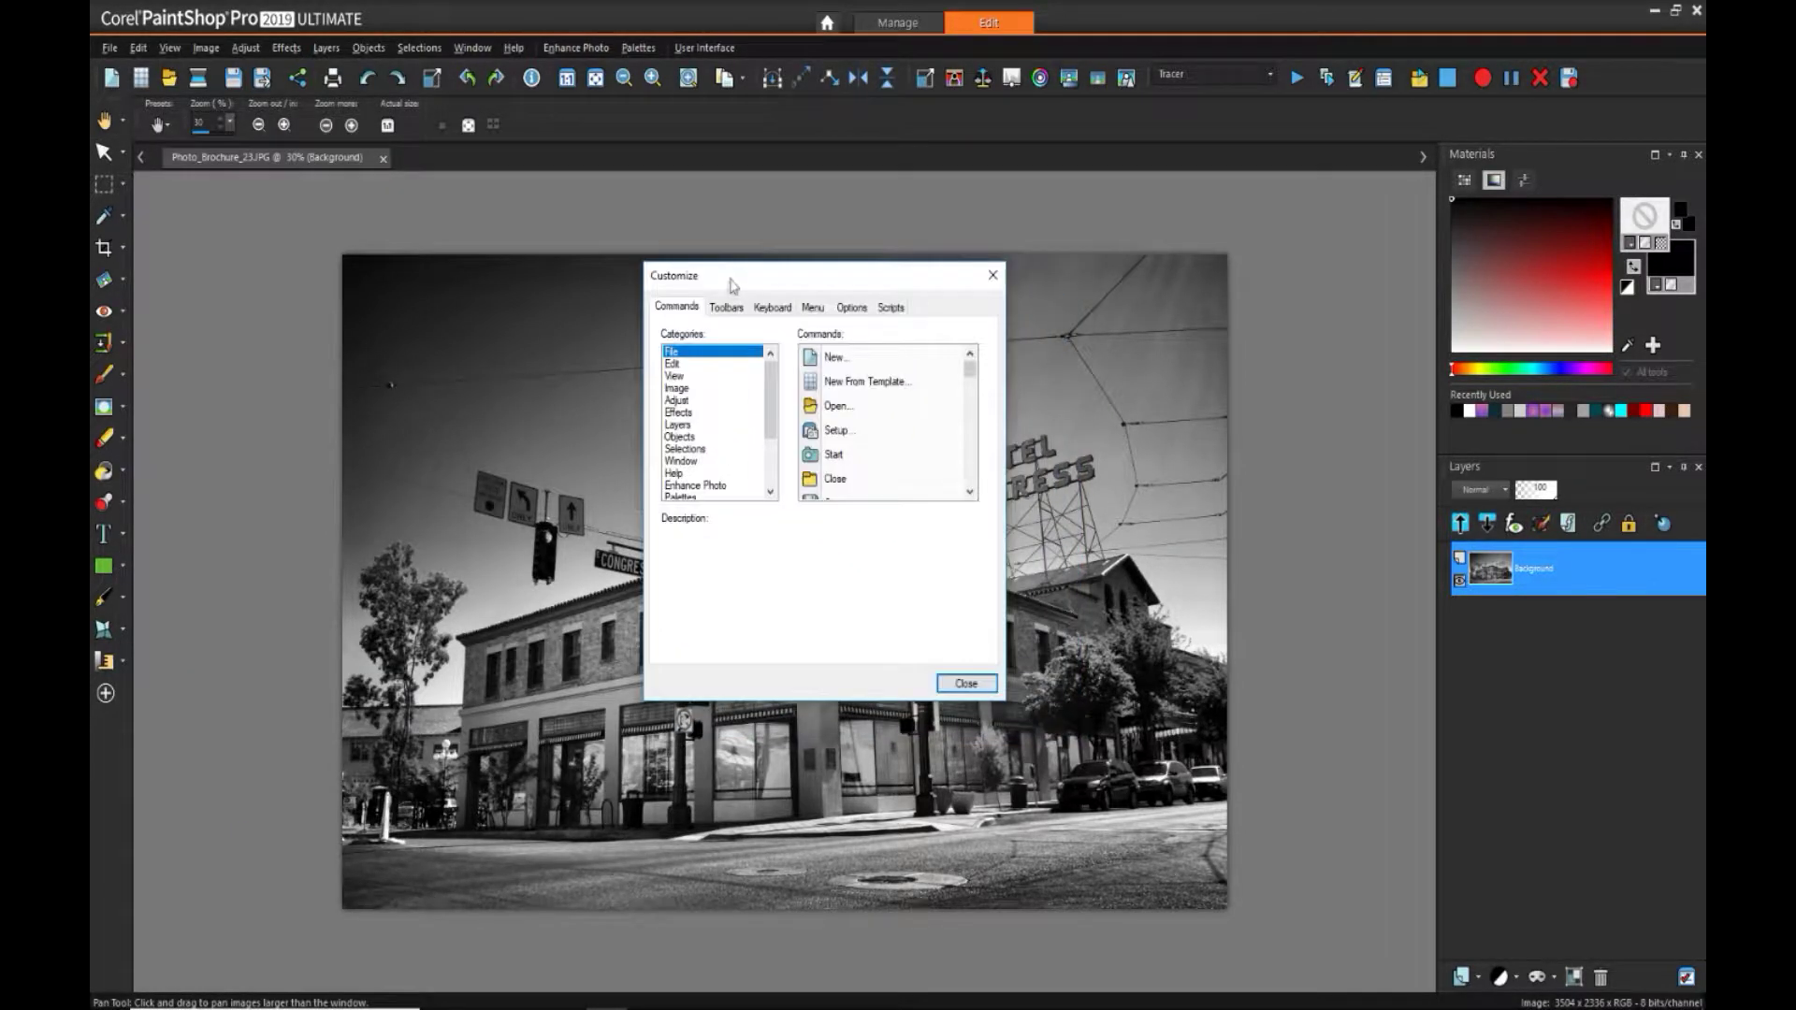
pyautogui.click(772, 308)
pyautogui.click(745, 360)
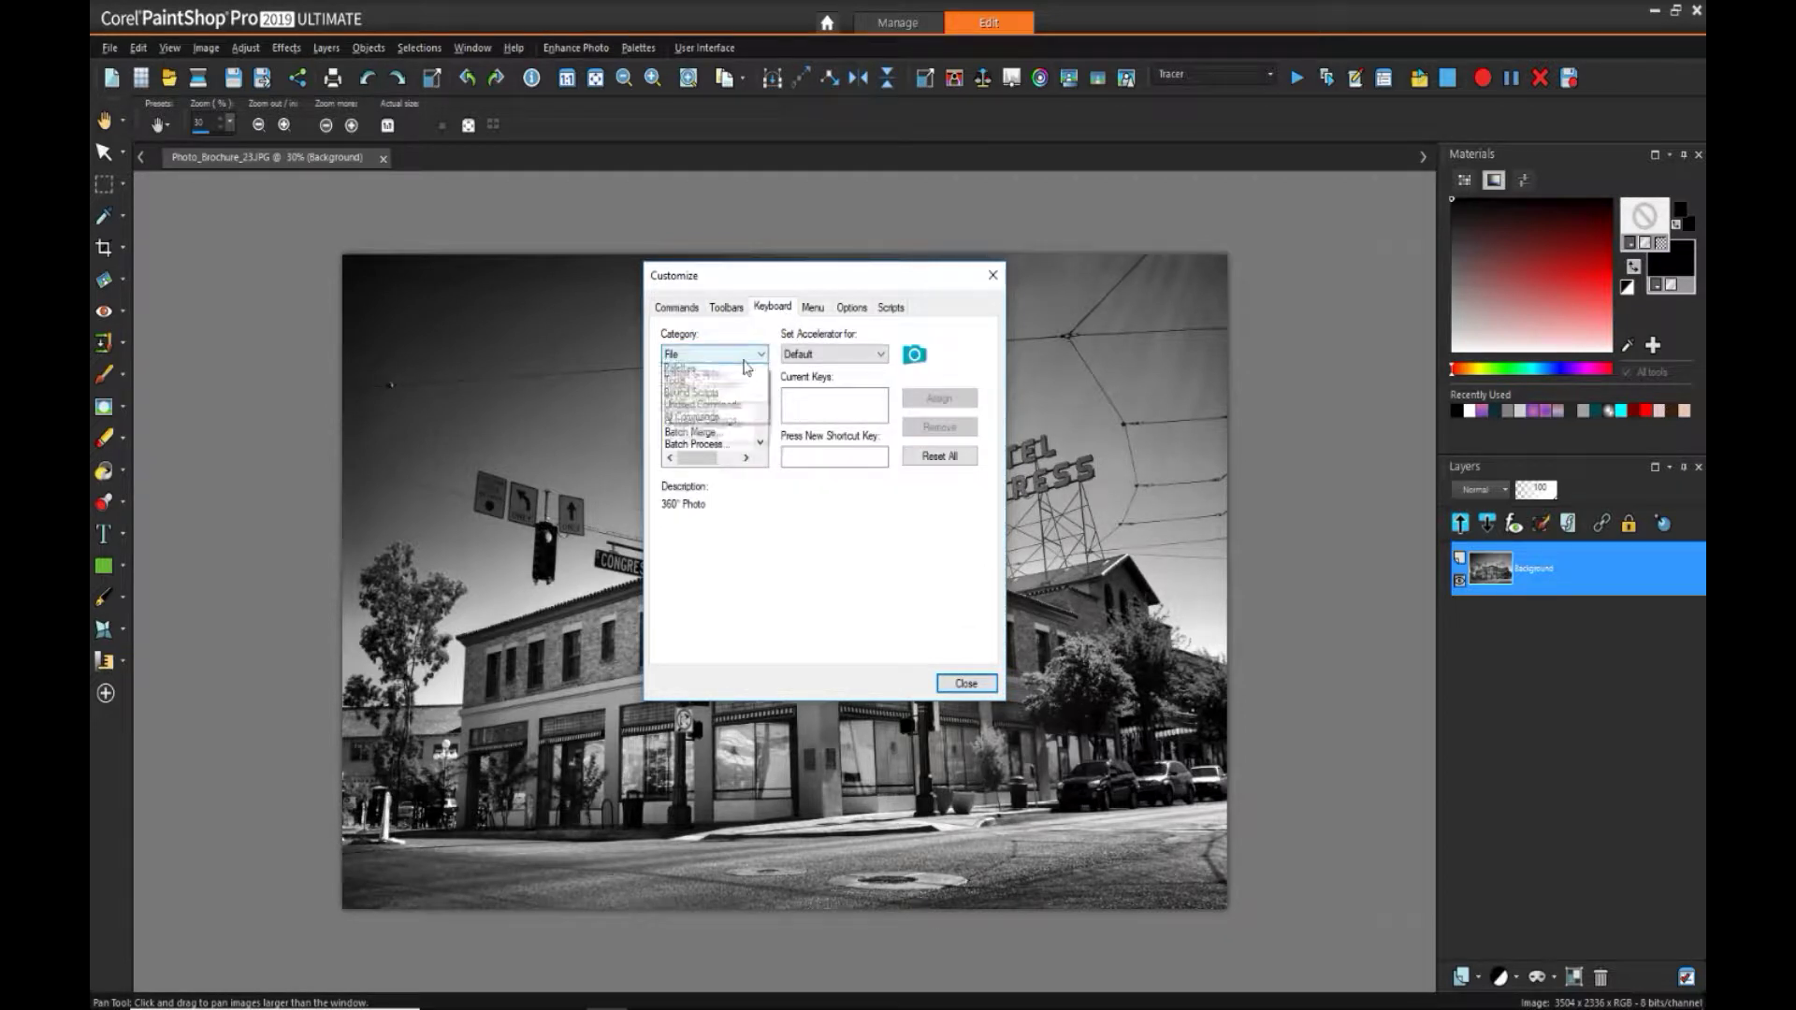
pyautogui.click(708, 419)
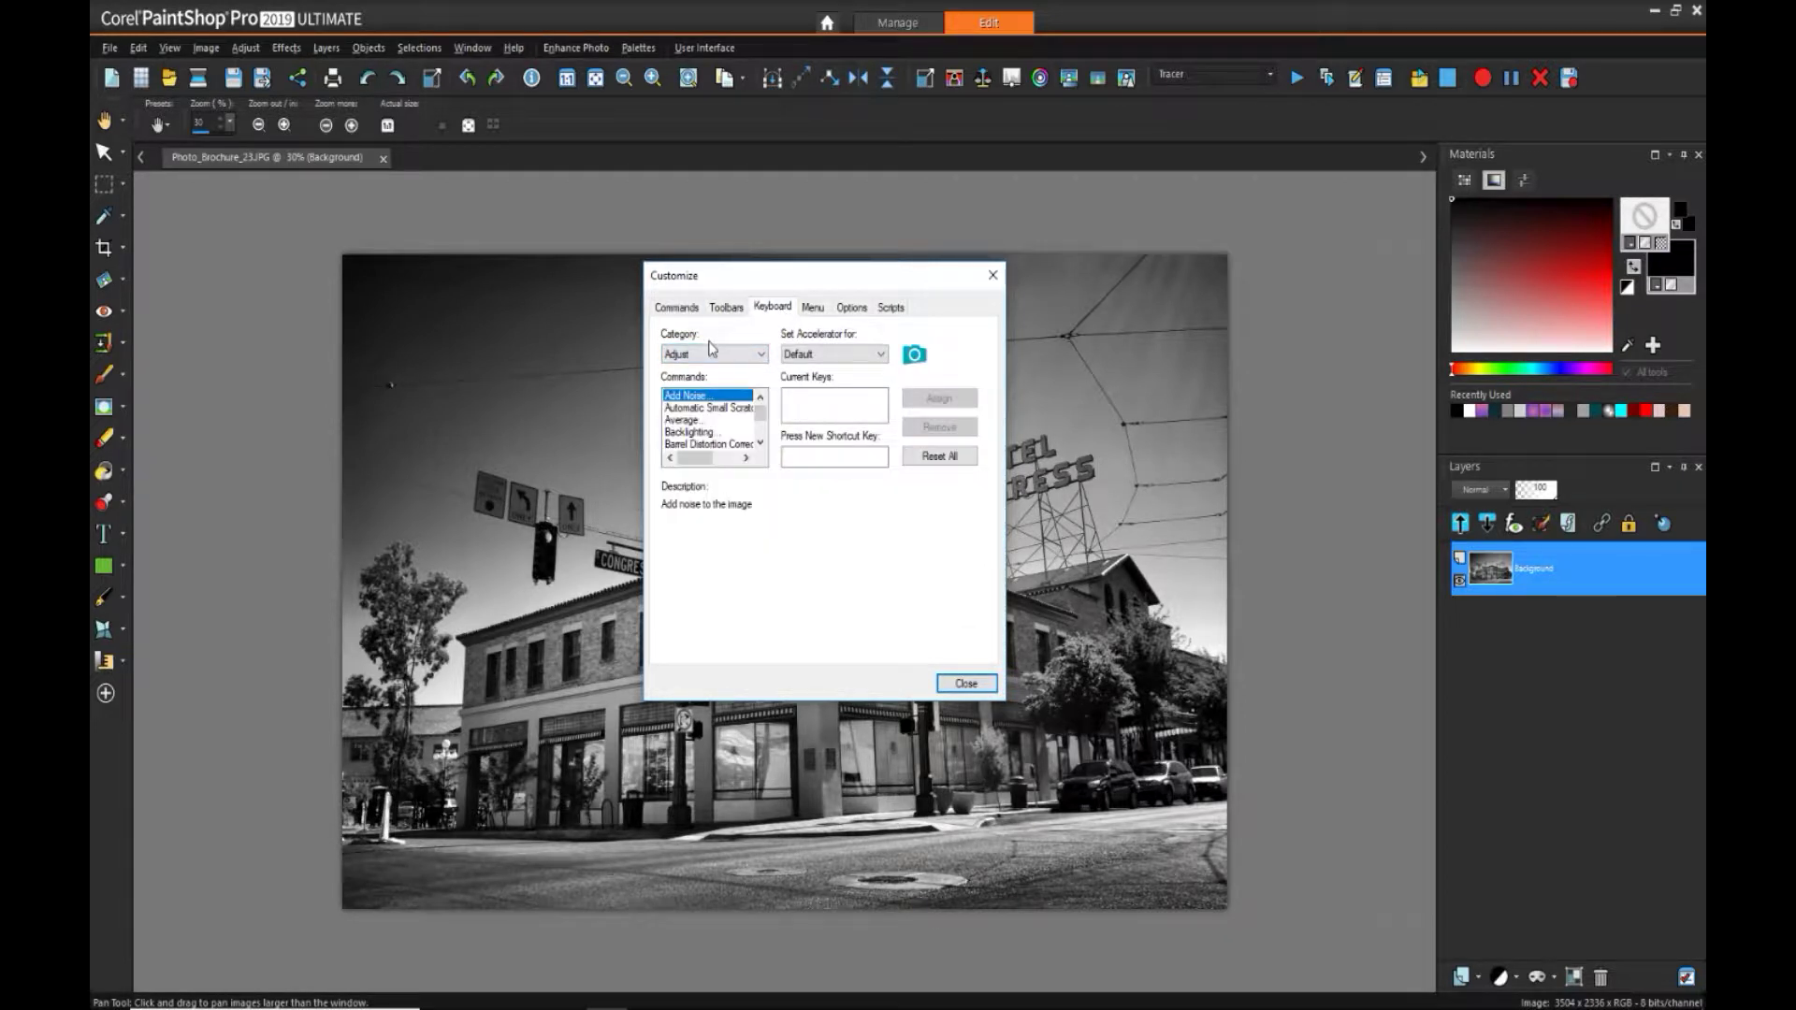
pyautogui.click(697, 420)
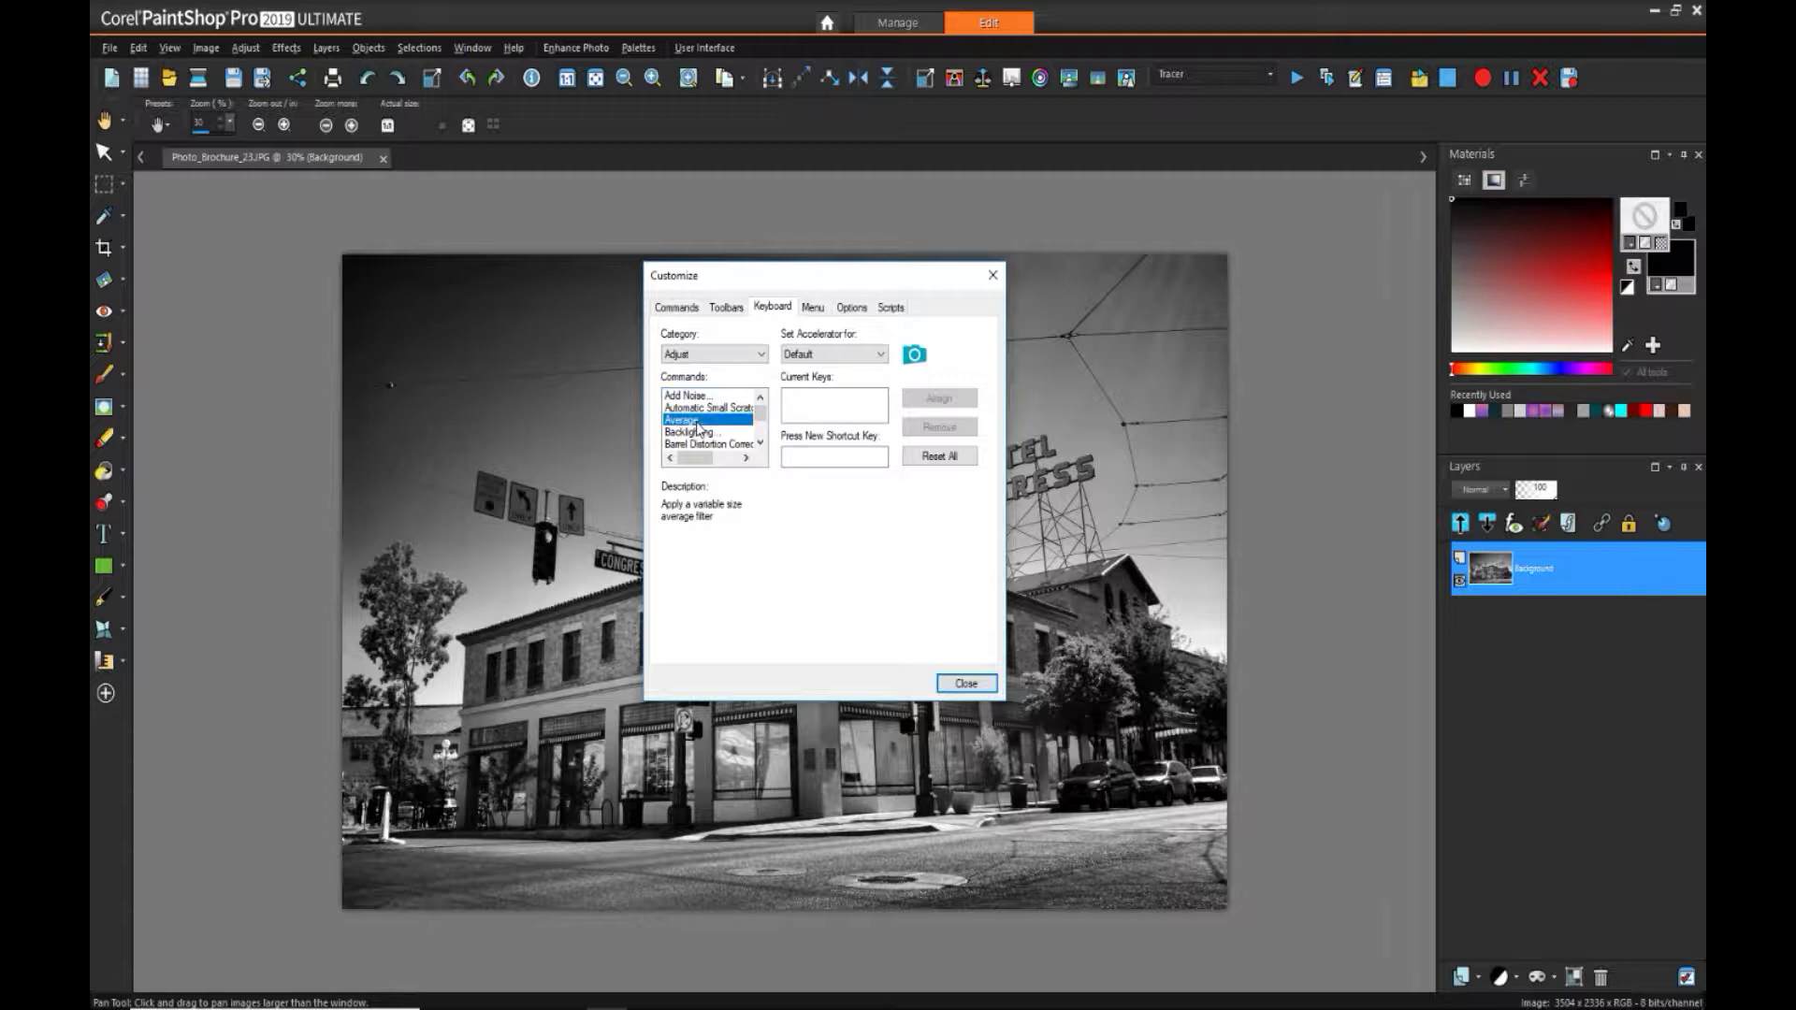
pyautogui.click(760, 443)
pyautogui.click(760, 442)
pyautogui.click(760, 442)
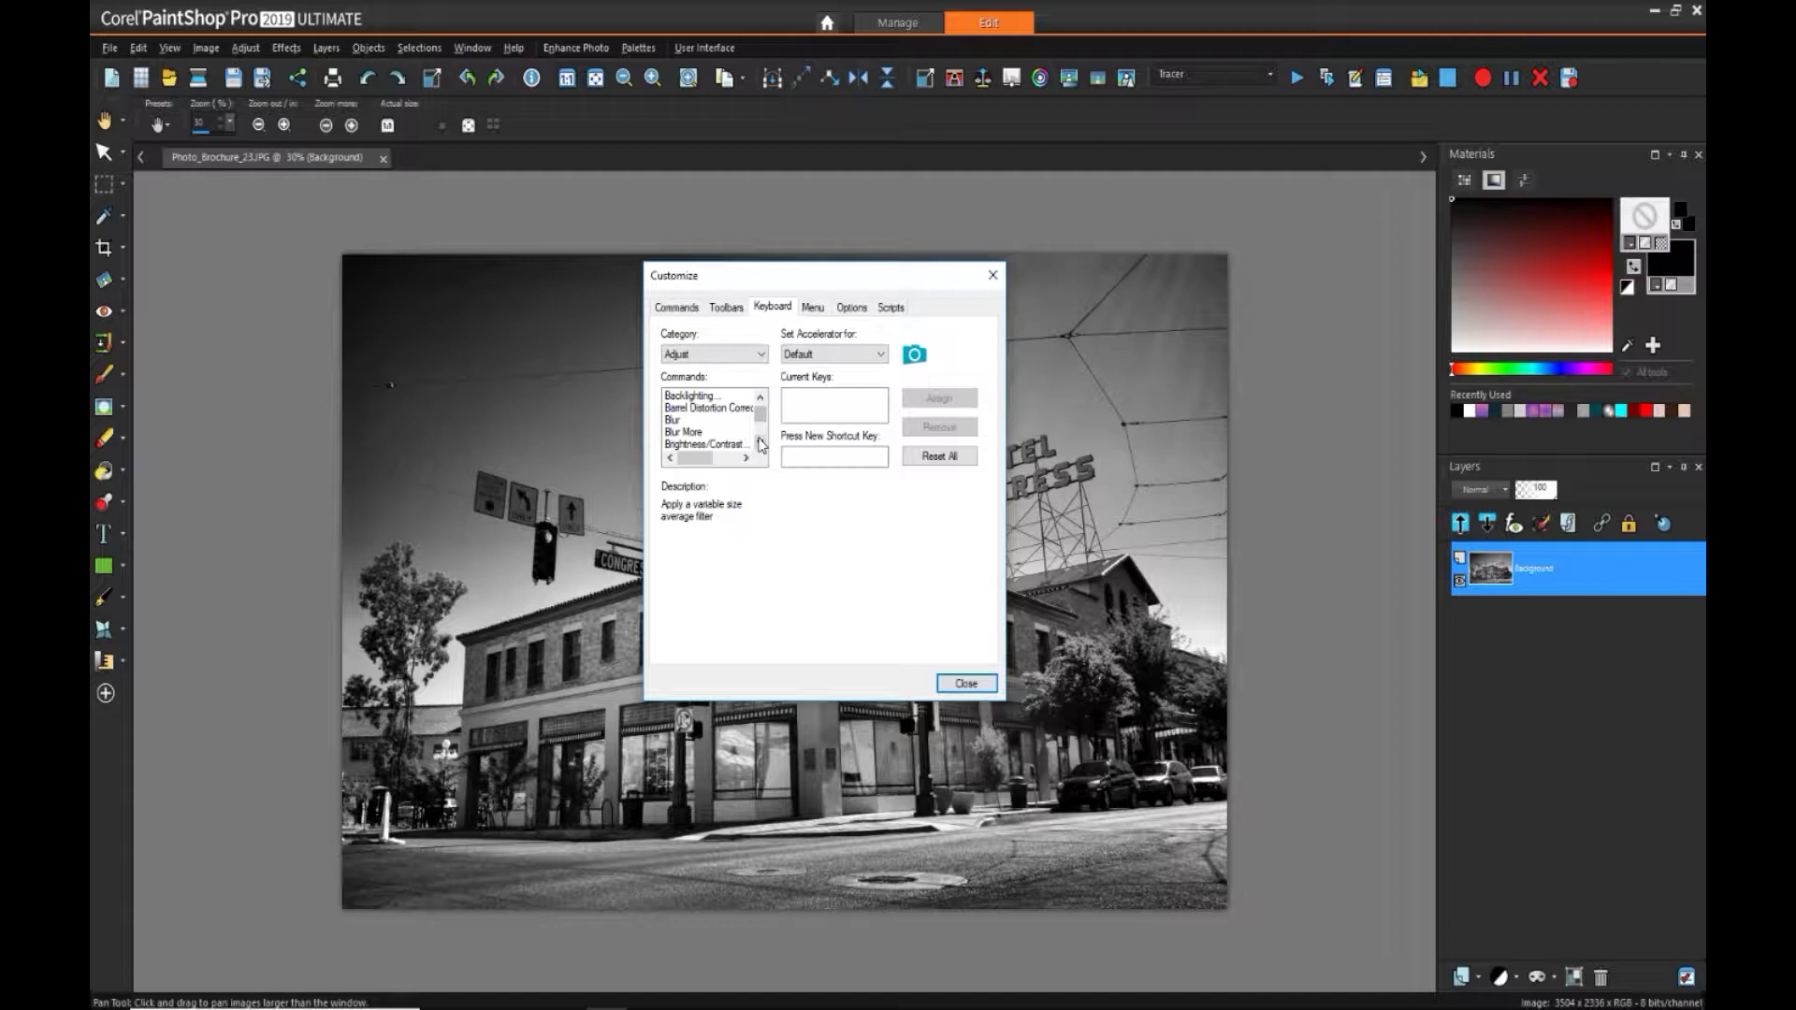
pyautogui.scroll(-4, 759, 444)
pyautogui.click(697, 408)
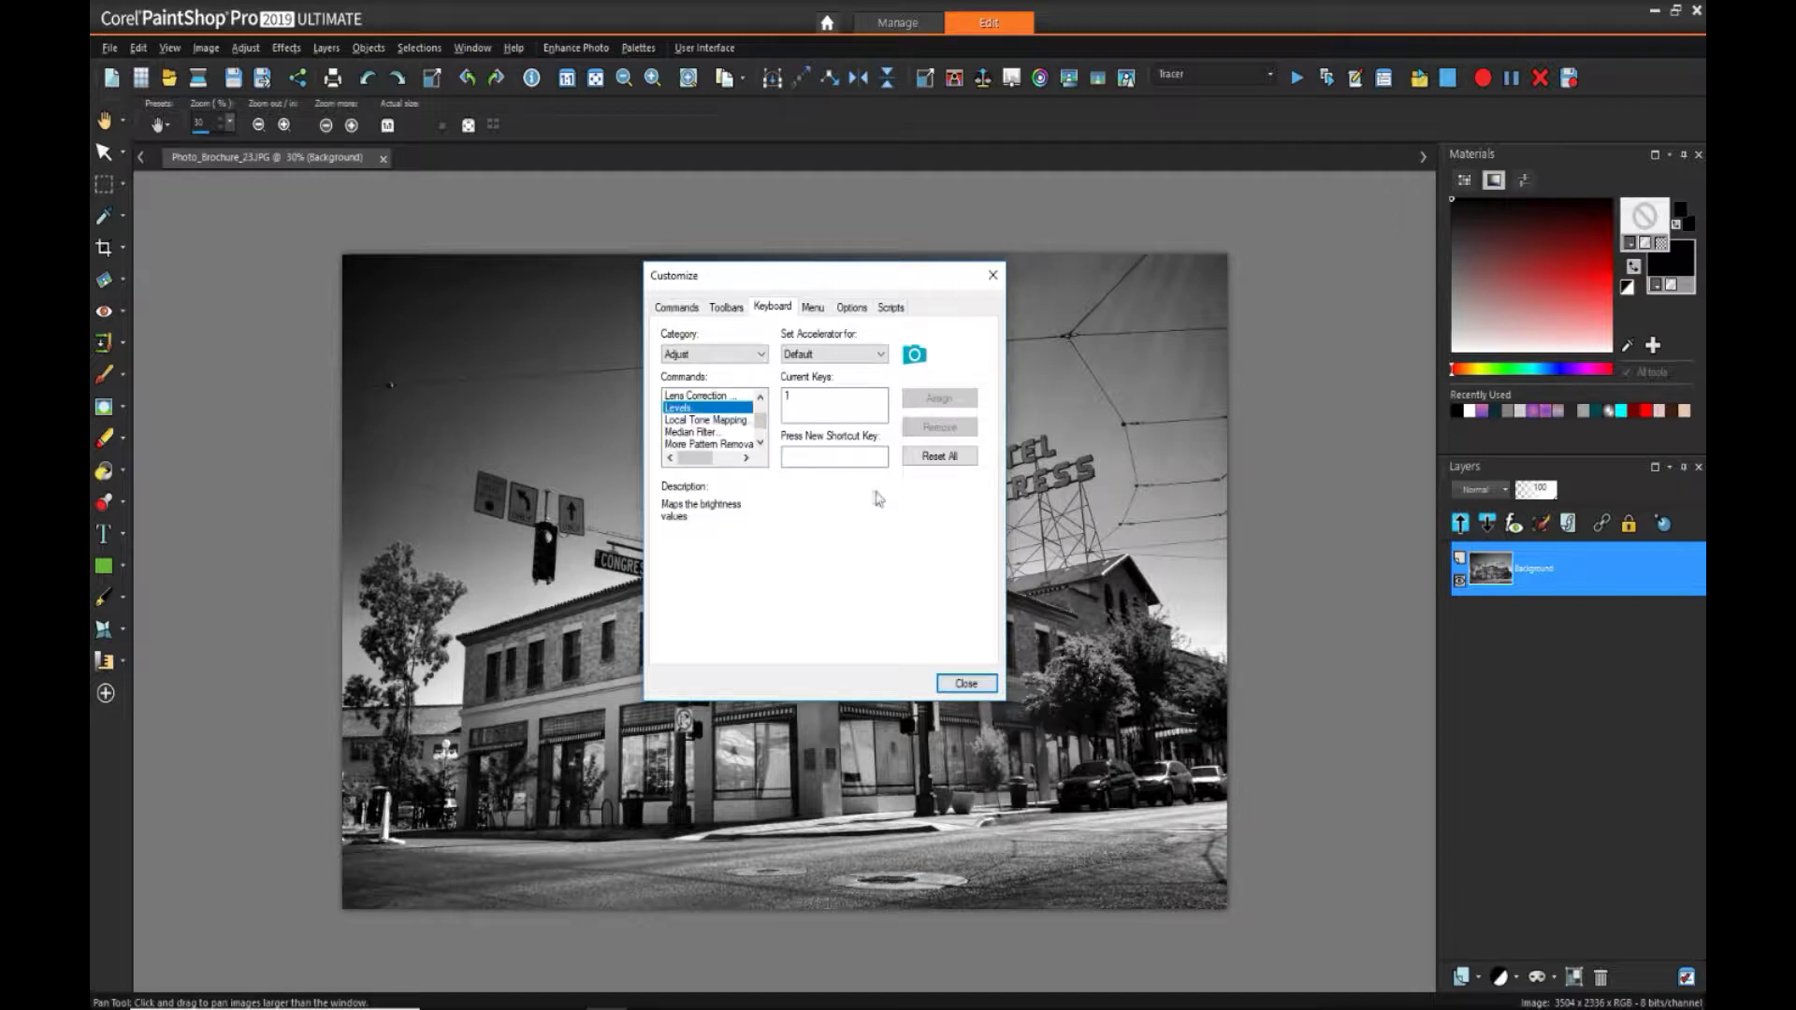
# Replace the Levels shortcut 1 with 2 and close the Customize dialog.
pyautogui.click(810, 401)
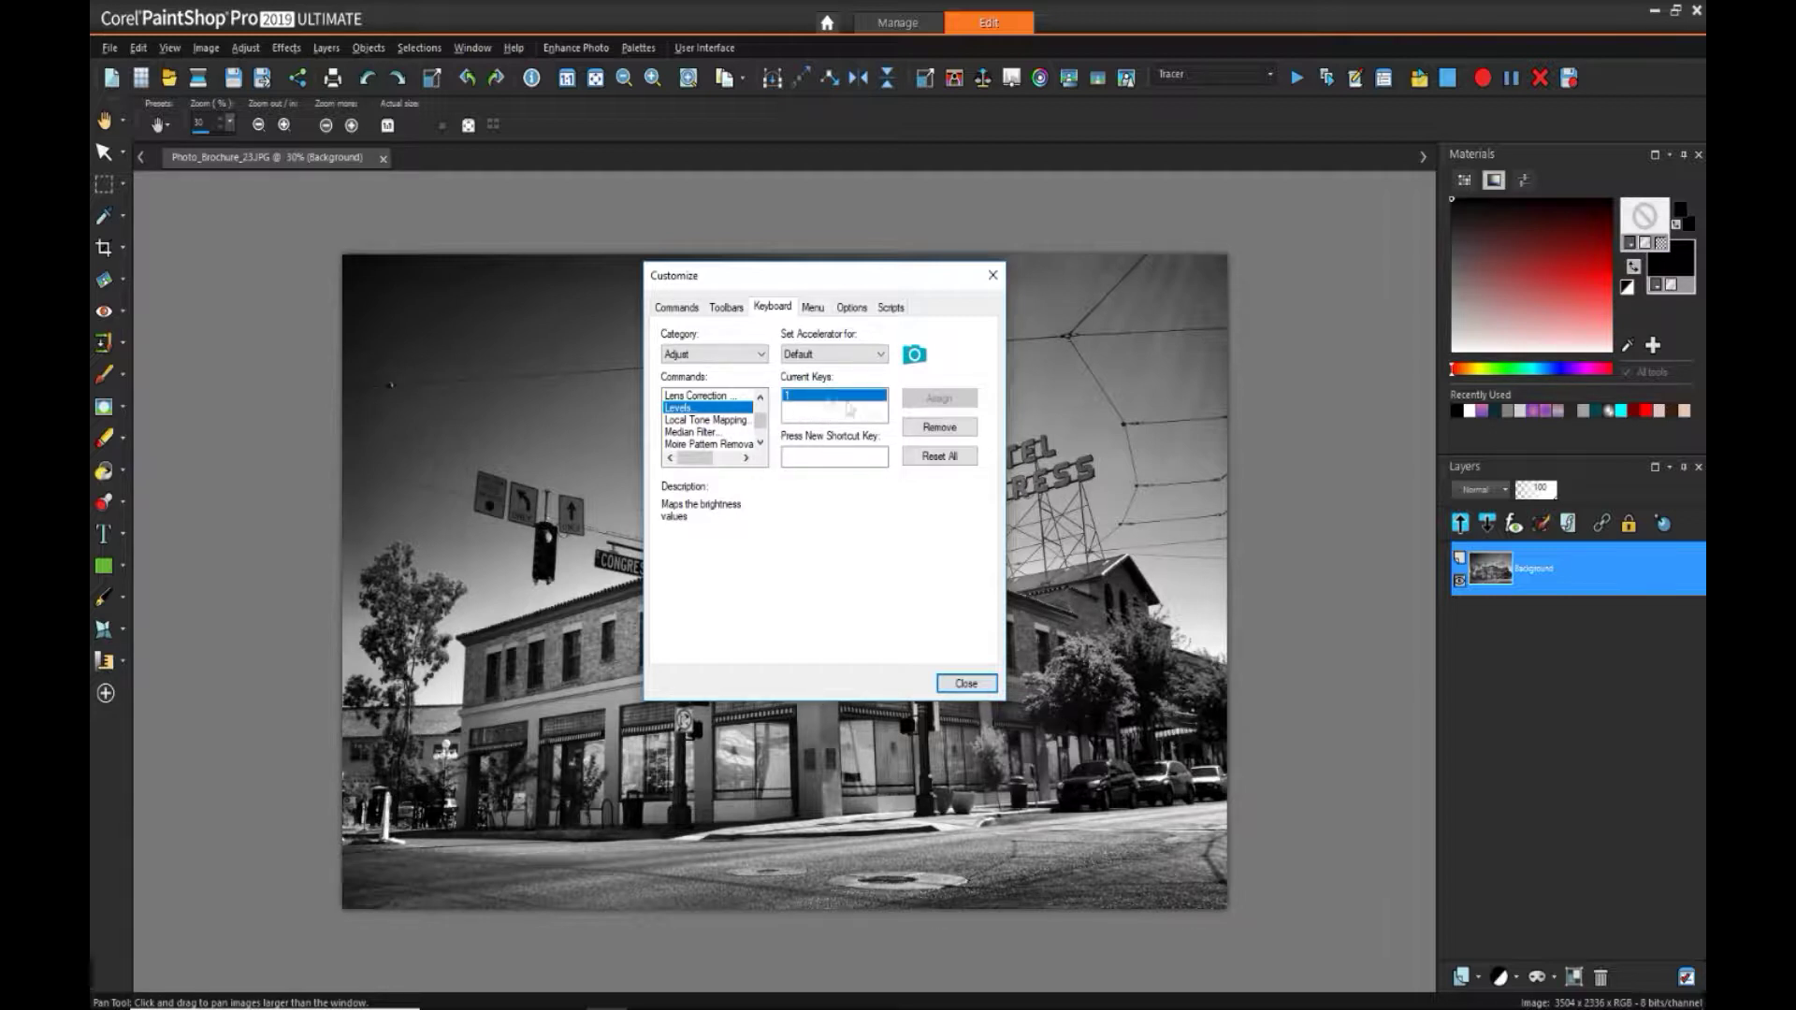
pyautogui.click(939, 426)
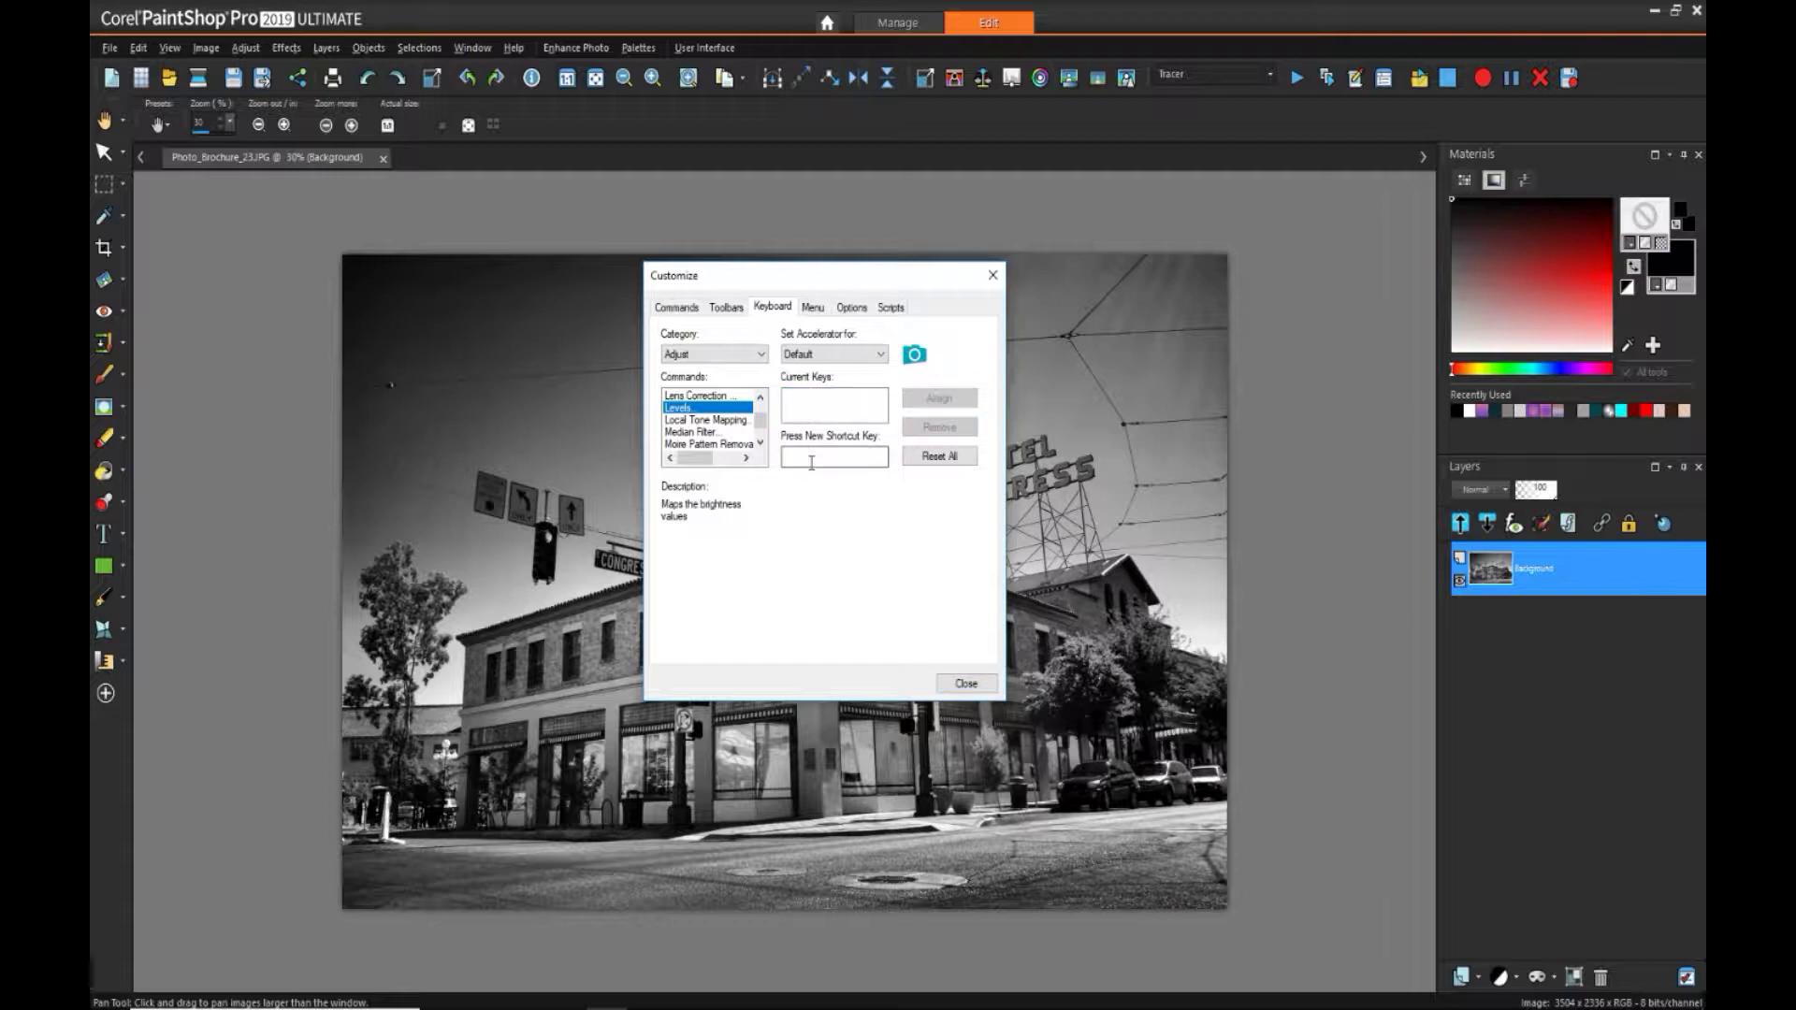
pyautogui.press('2')
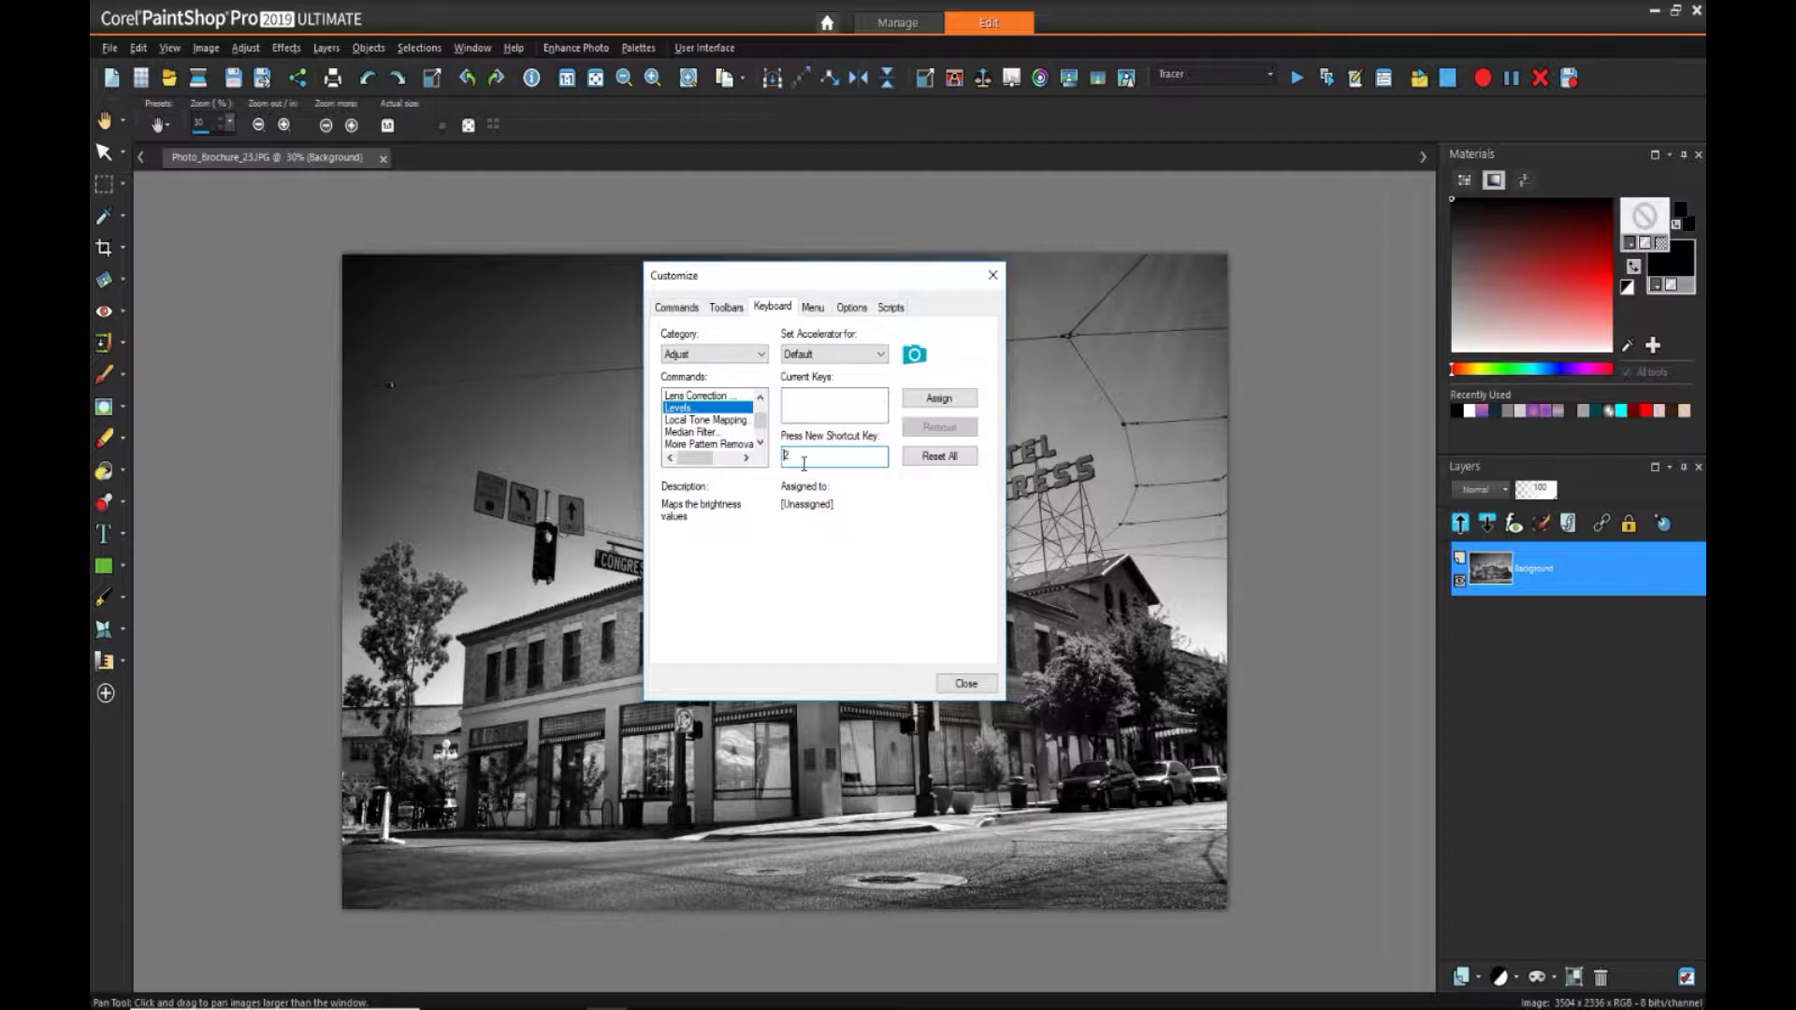
pyautogui.click(921, 403)
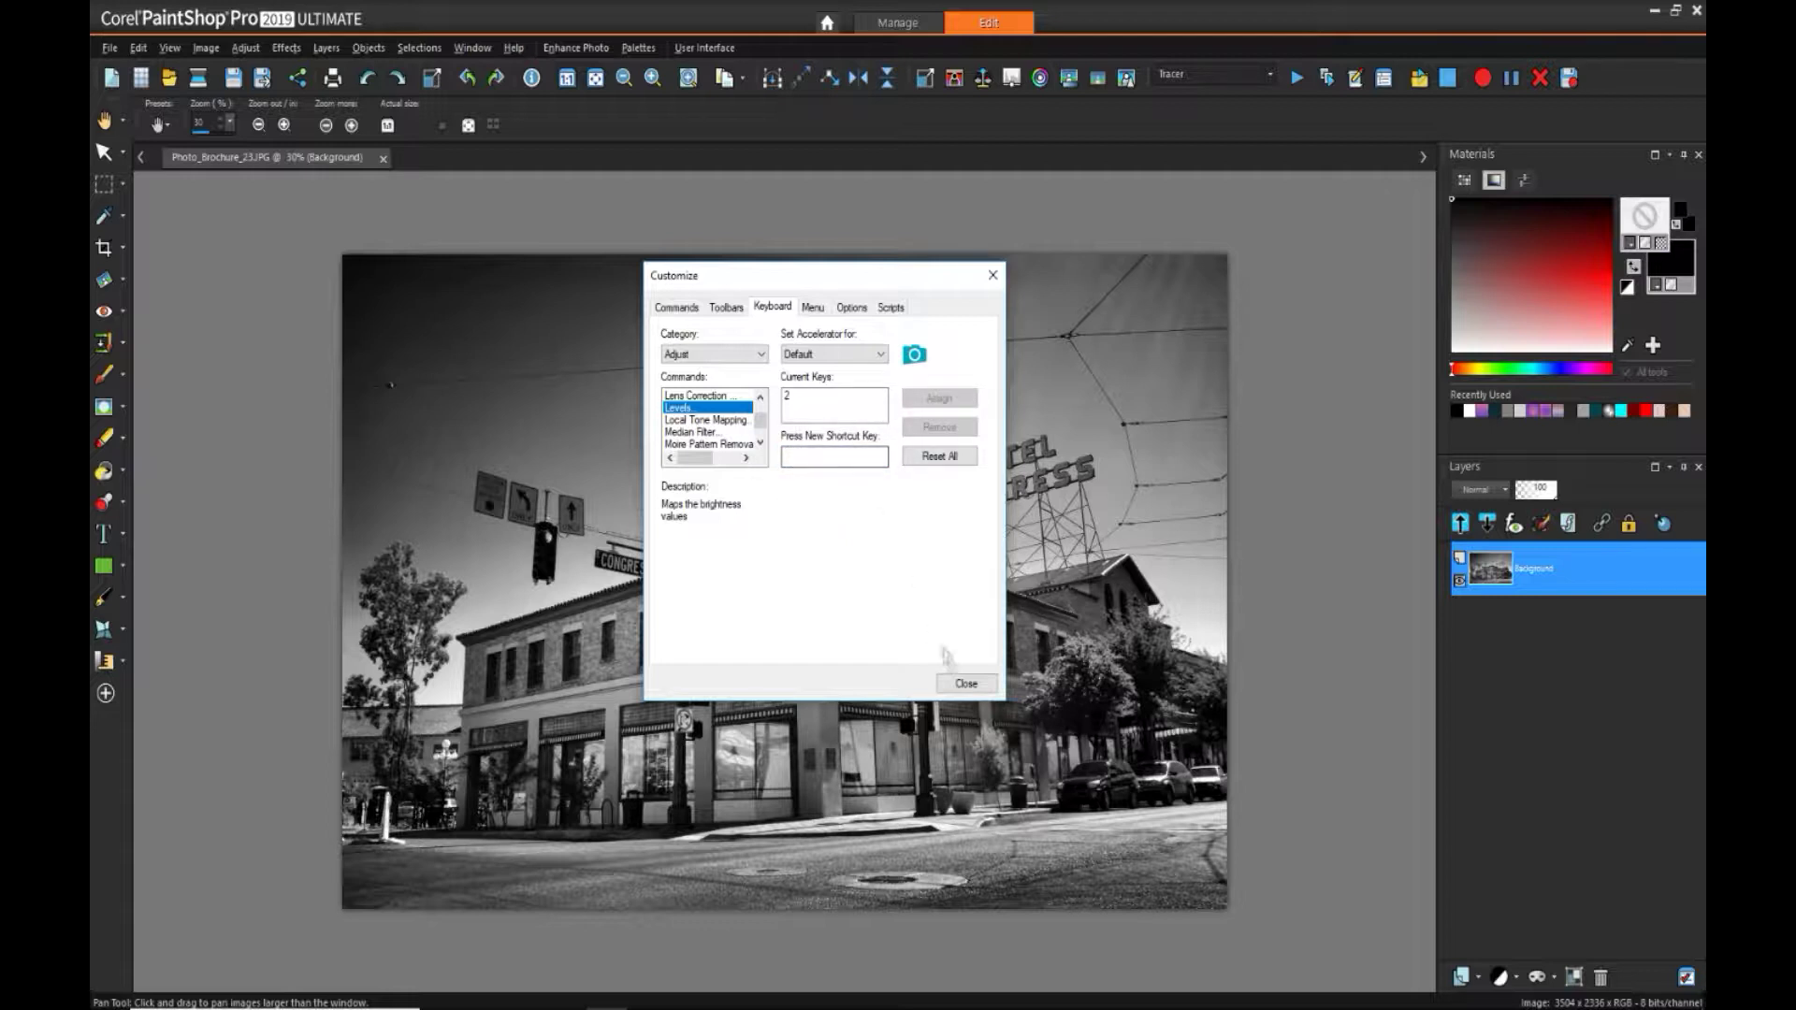
pyautogui.click(967, 684)
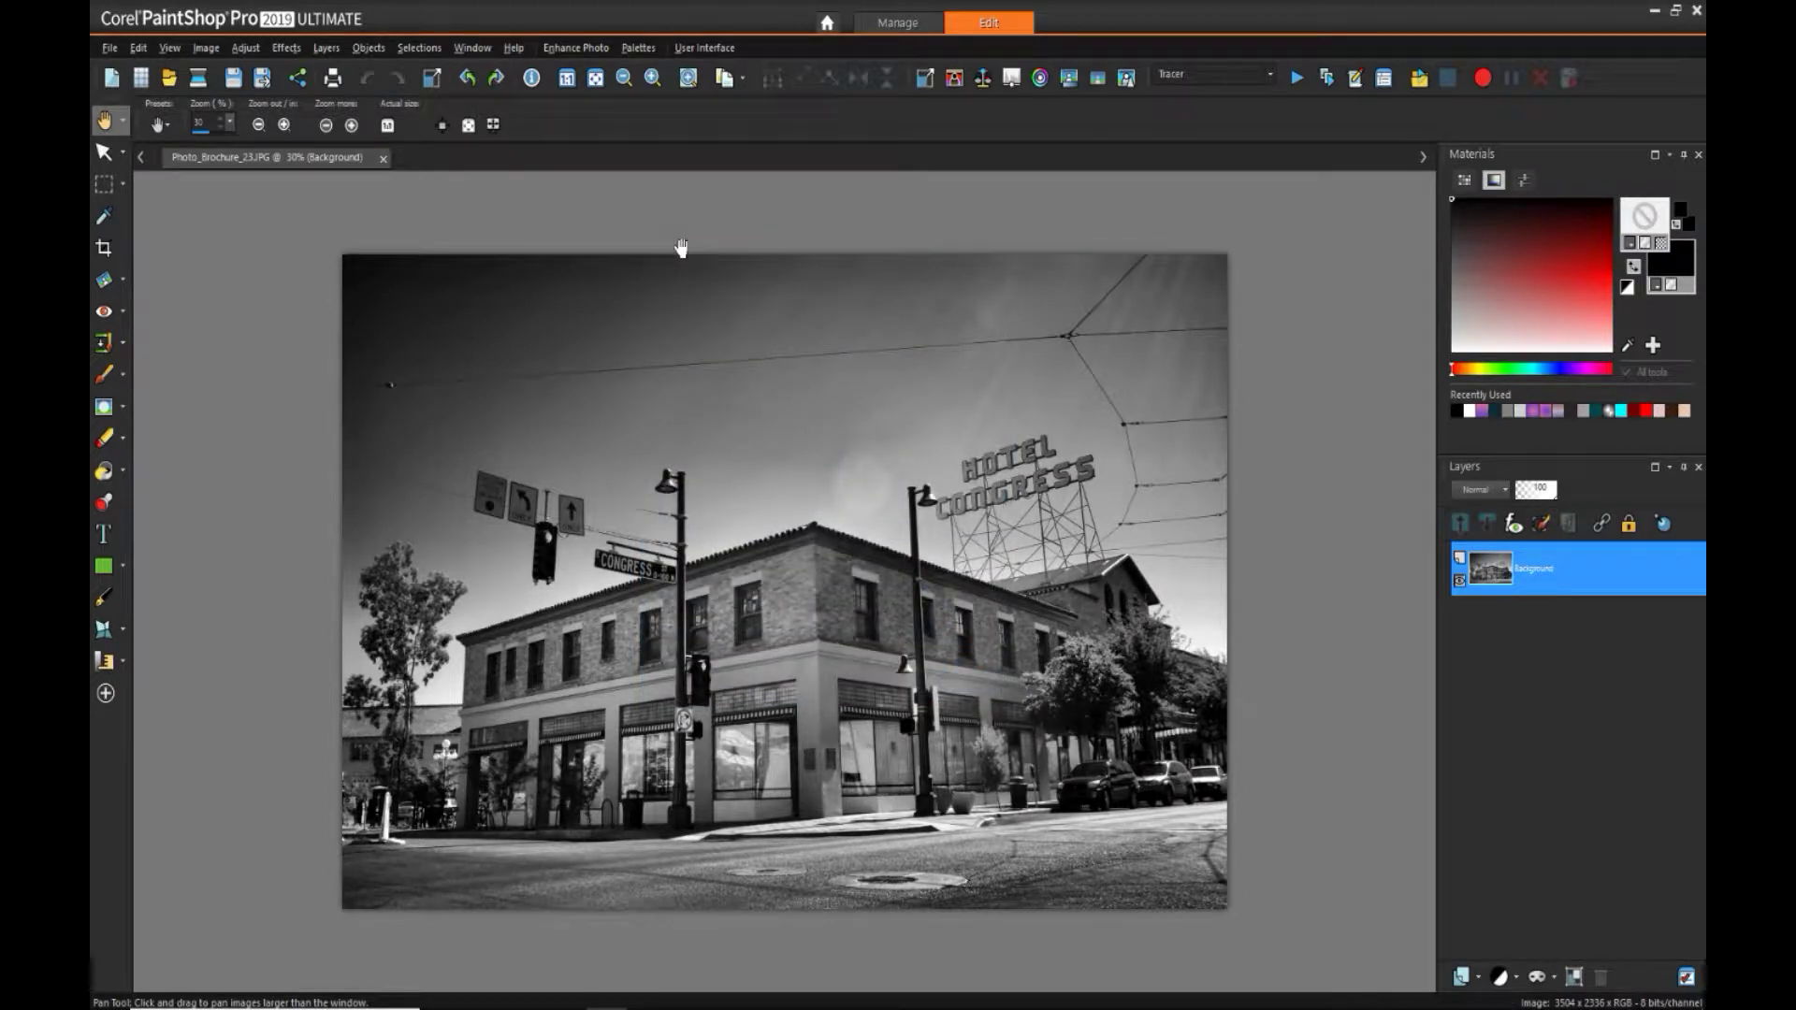
# Test the new shortcut 2 by opening the Levels dialog, then close it.
pyautogui.press('2')
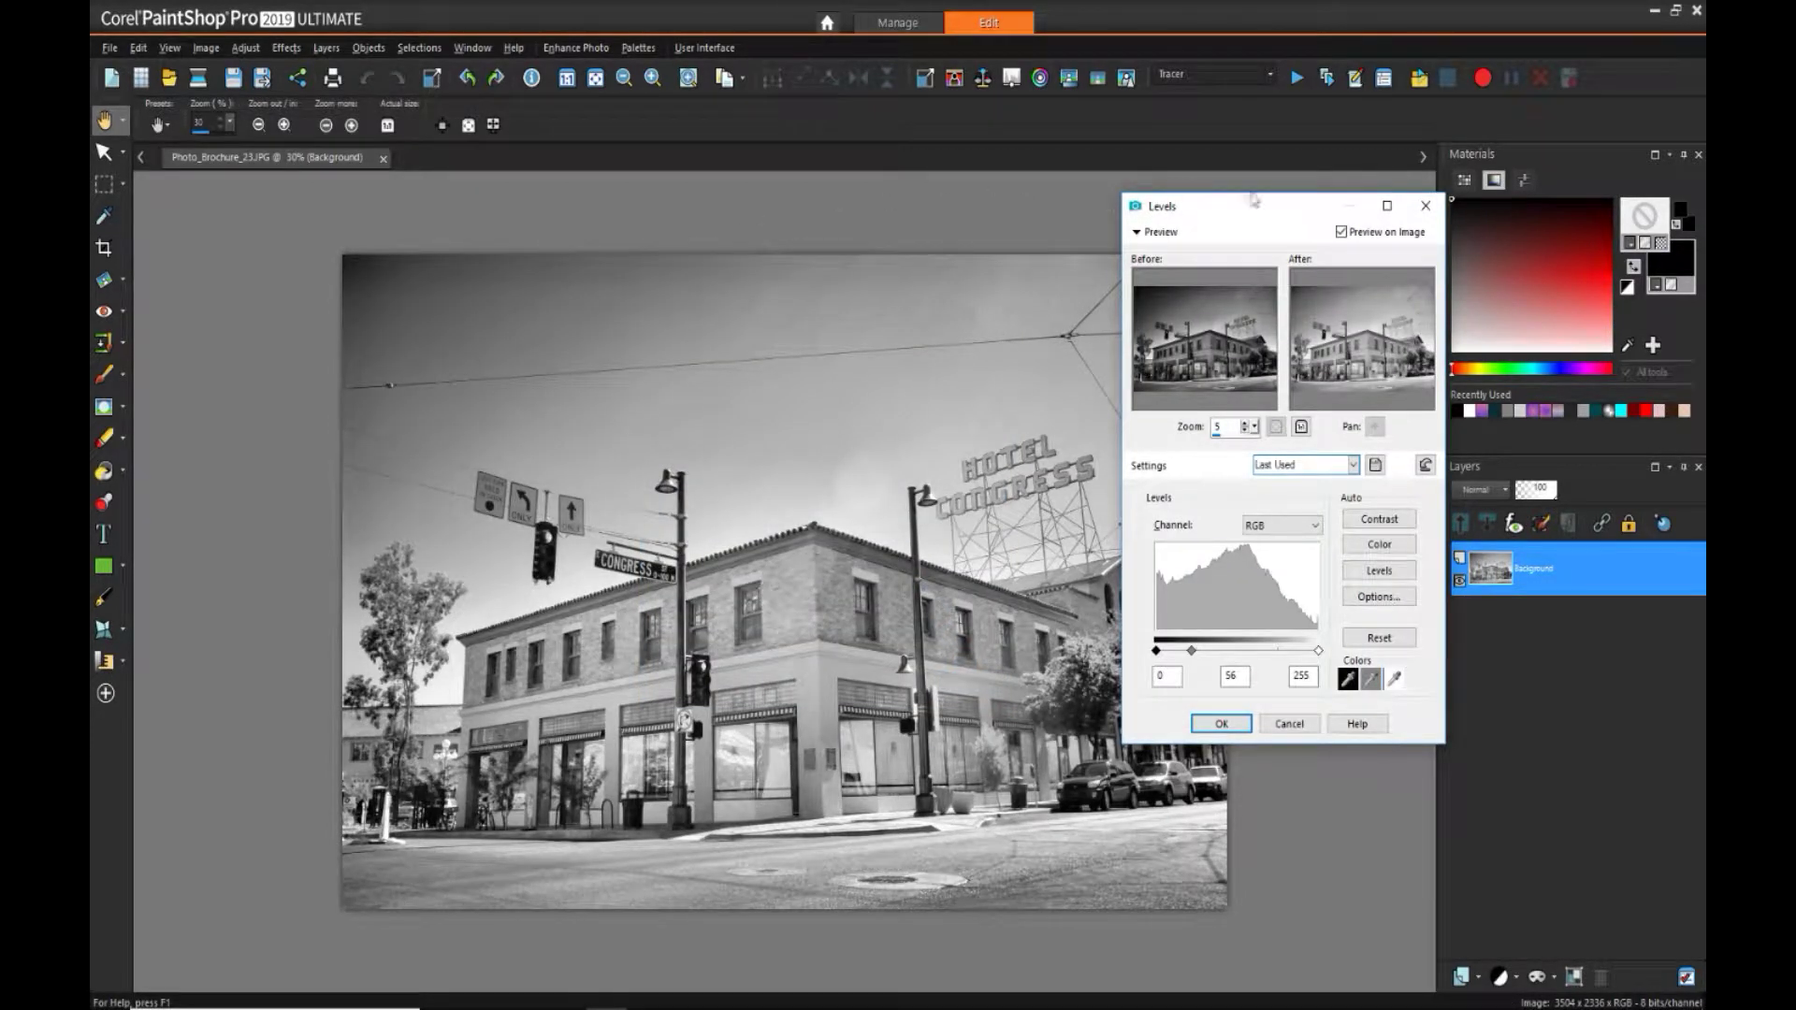
pyautogui.moveTo(1258, 208); pyautogui.dragTo(730, 281)
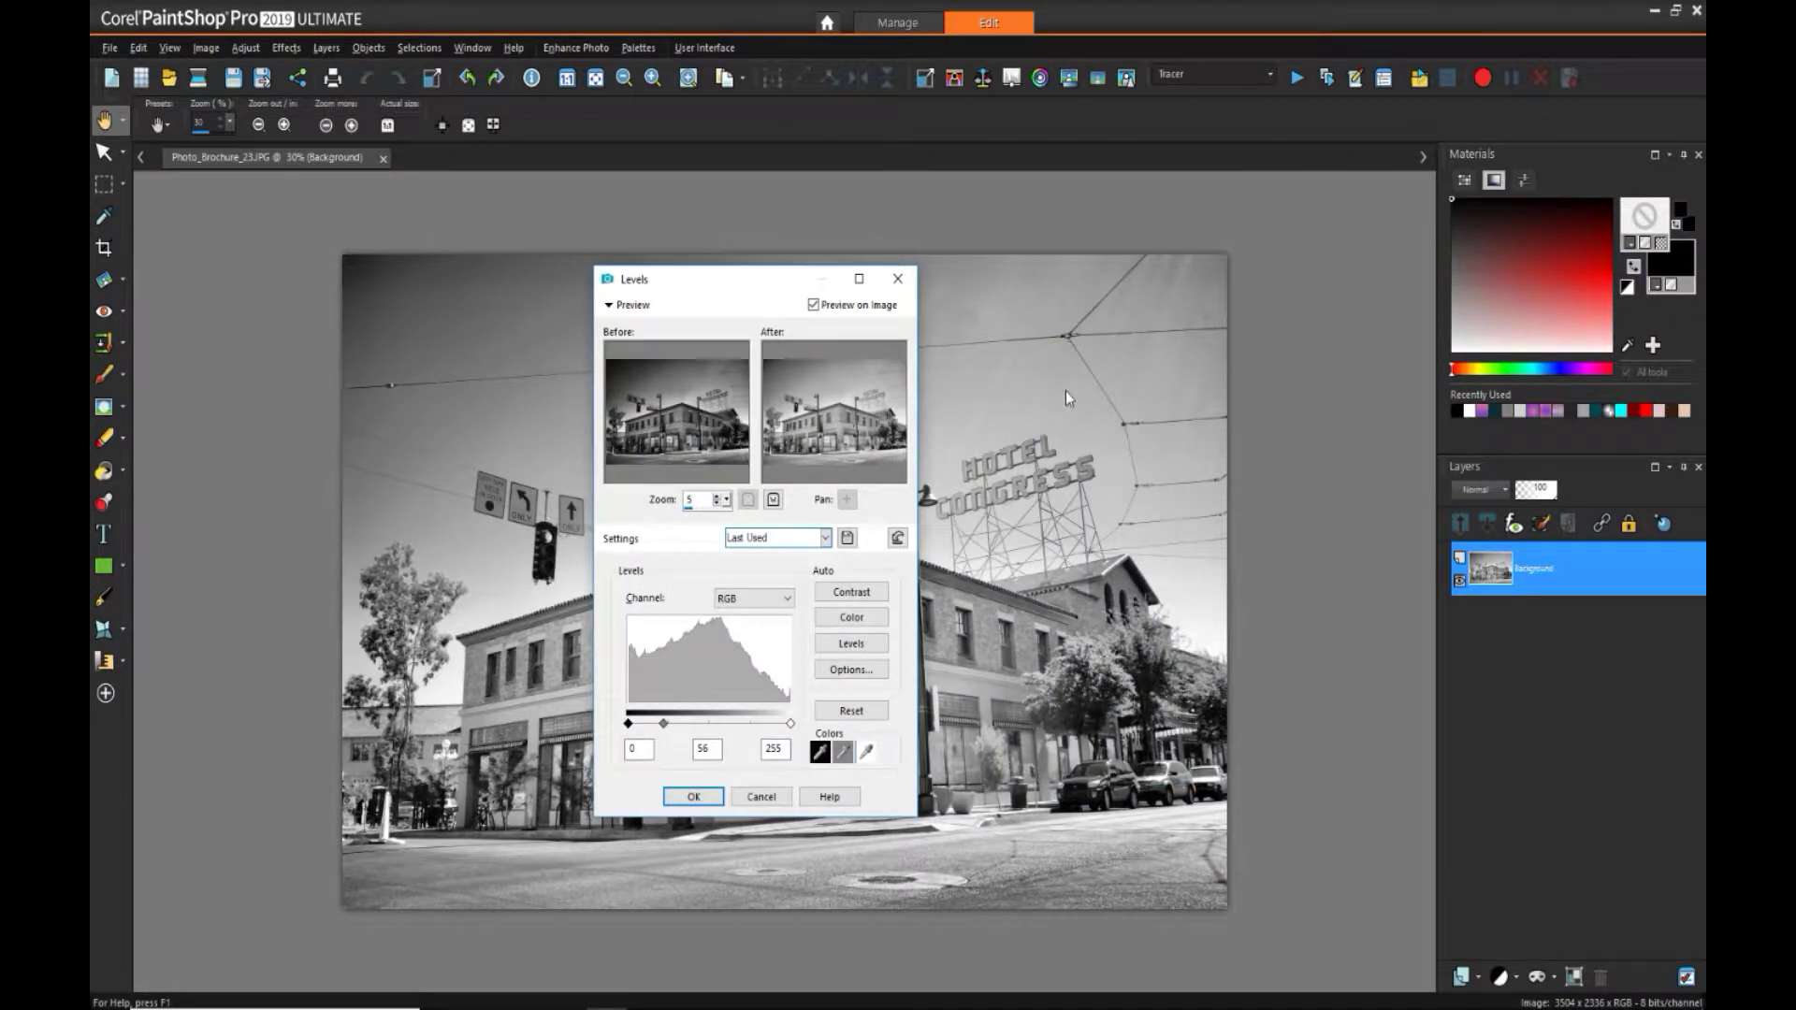
pyautogui.press('Return')
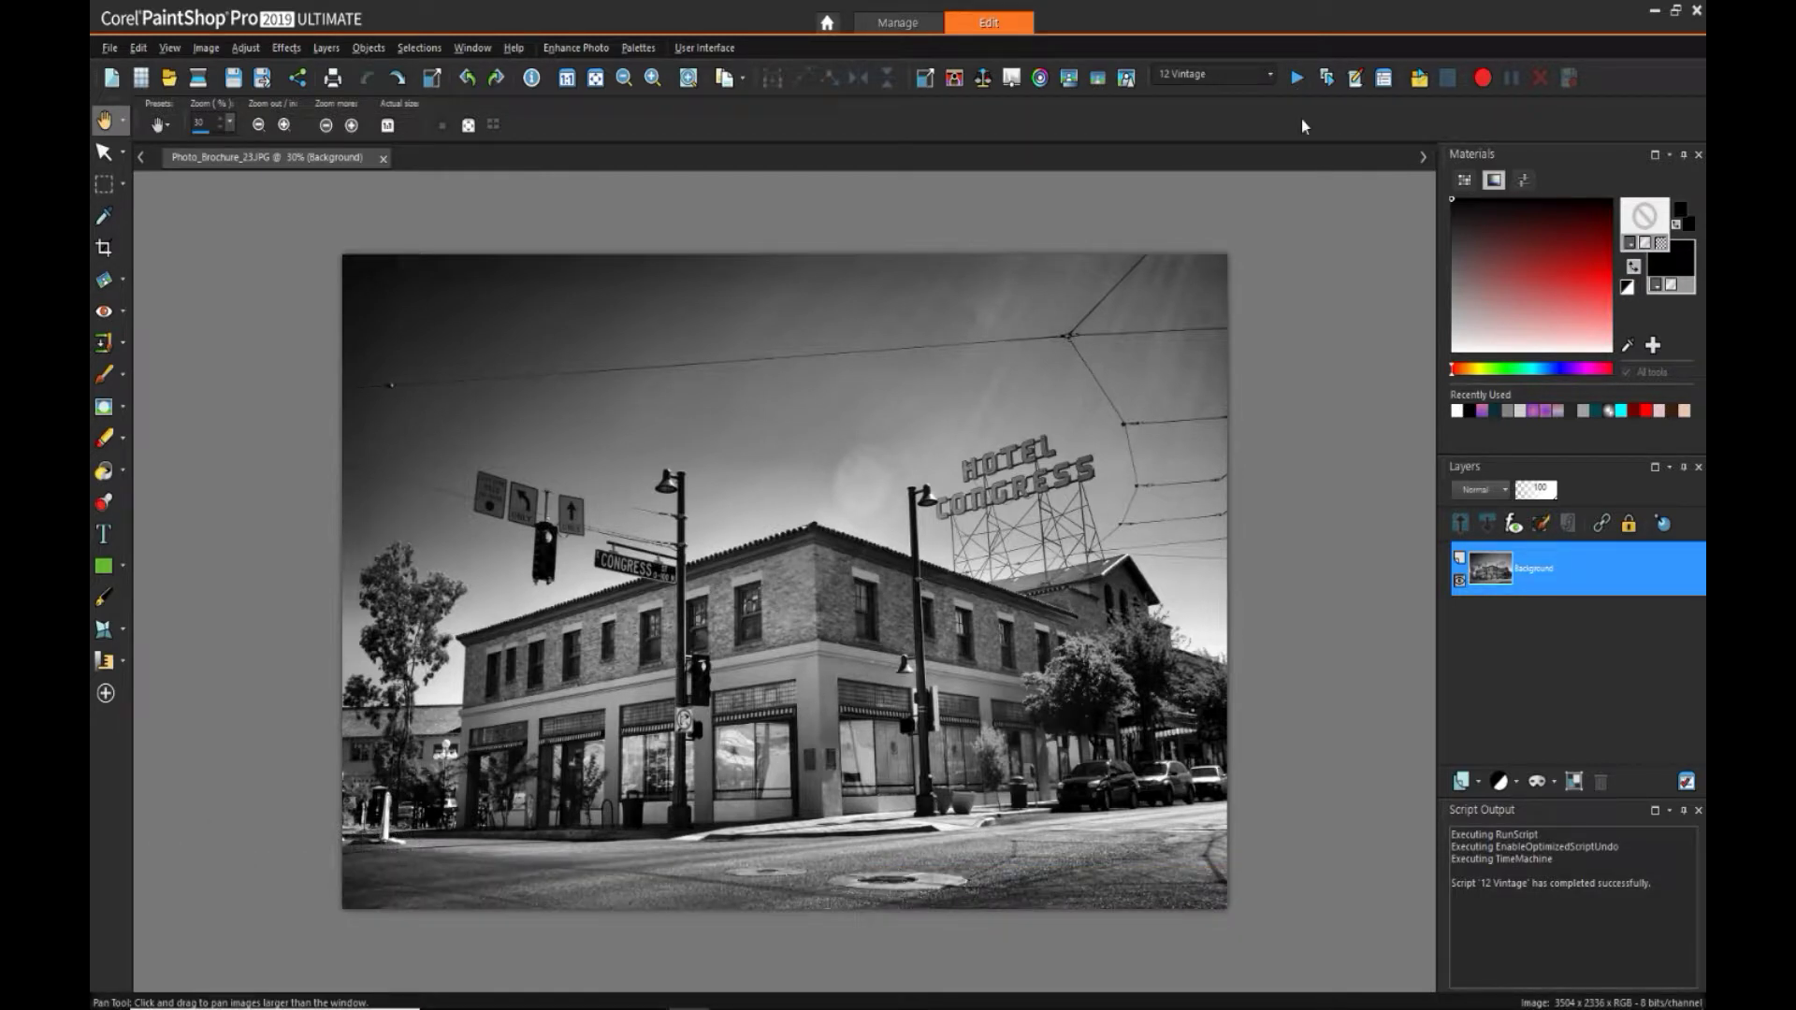
pyautogui.click(1594, 78)
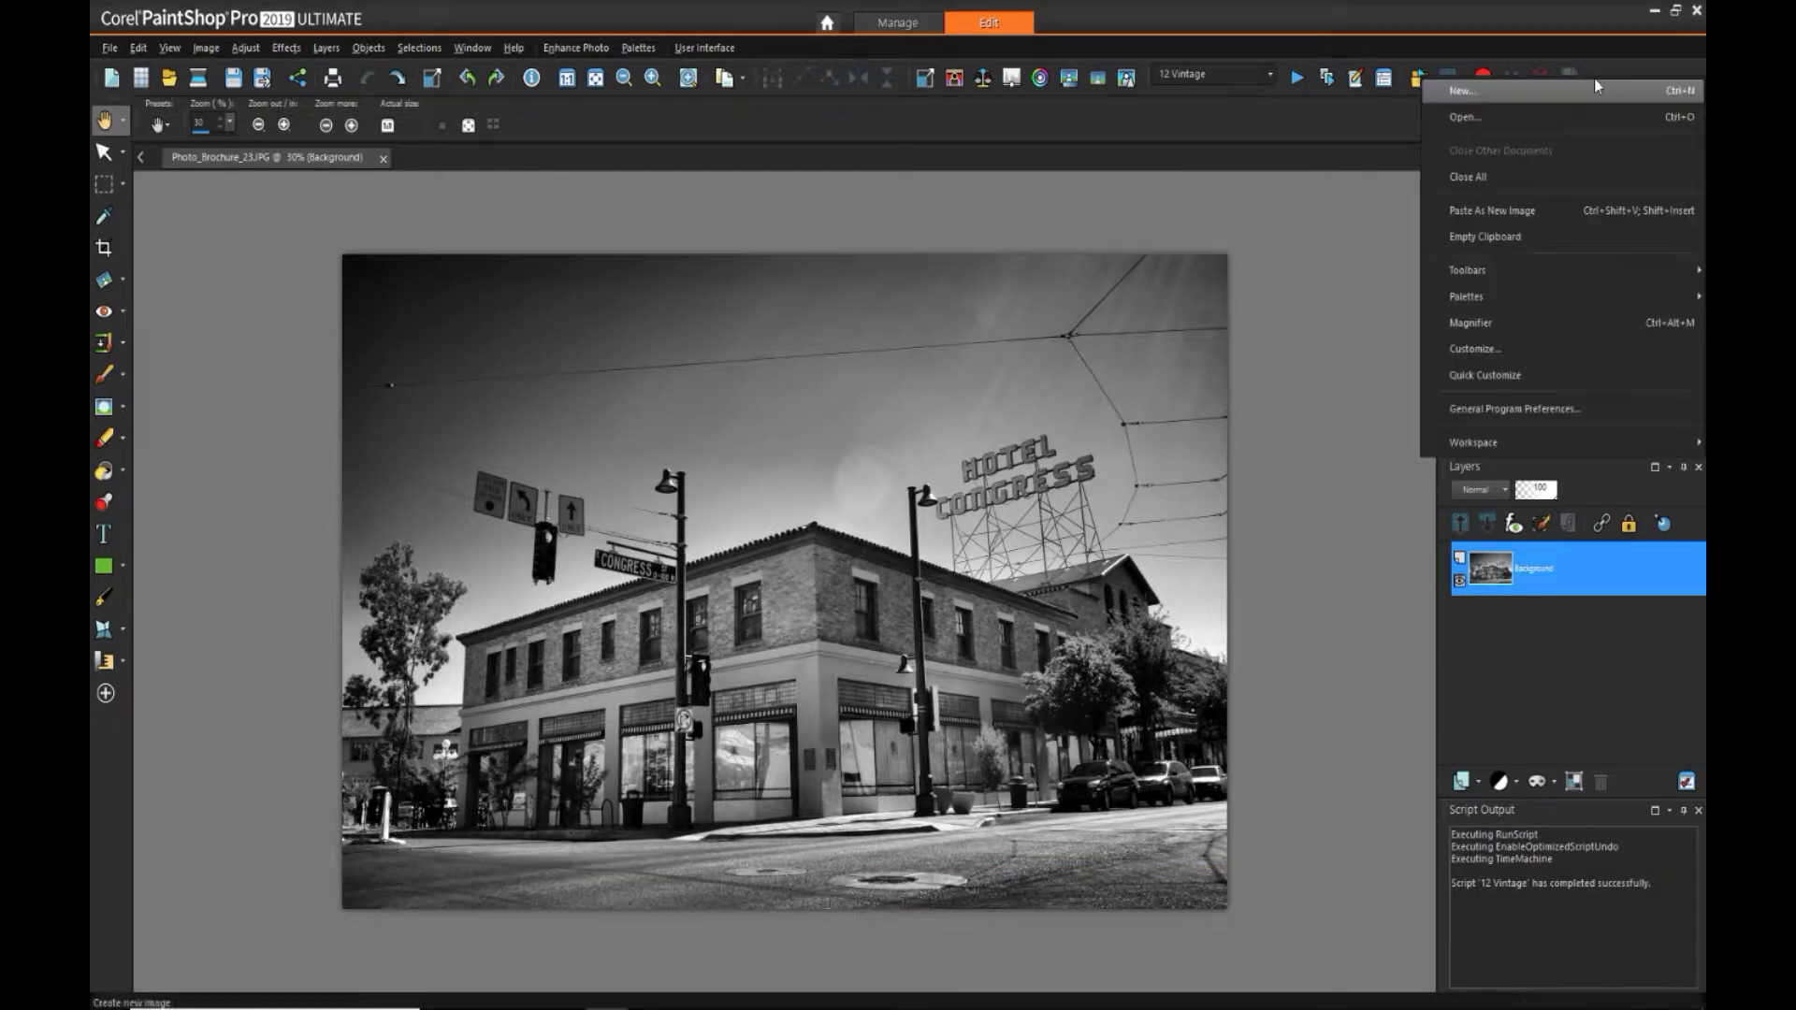
pyautogui.moveTo(1494, 308)
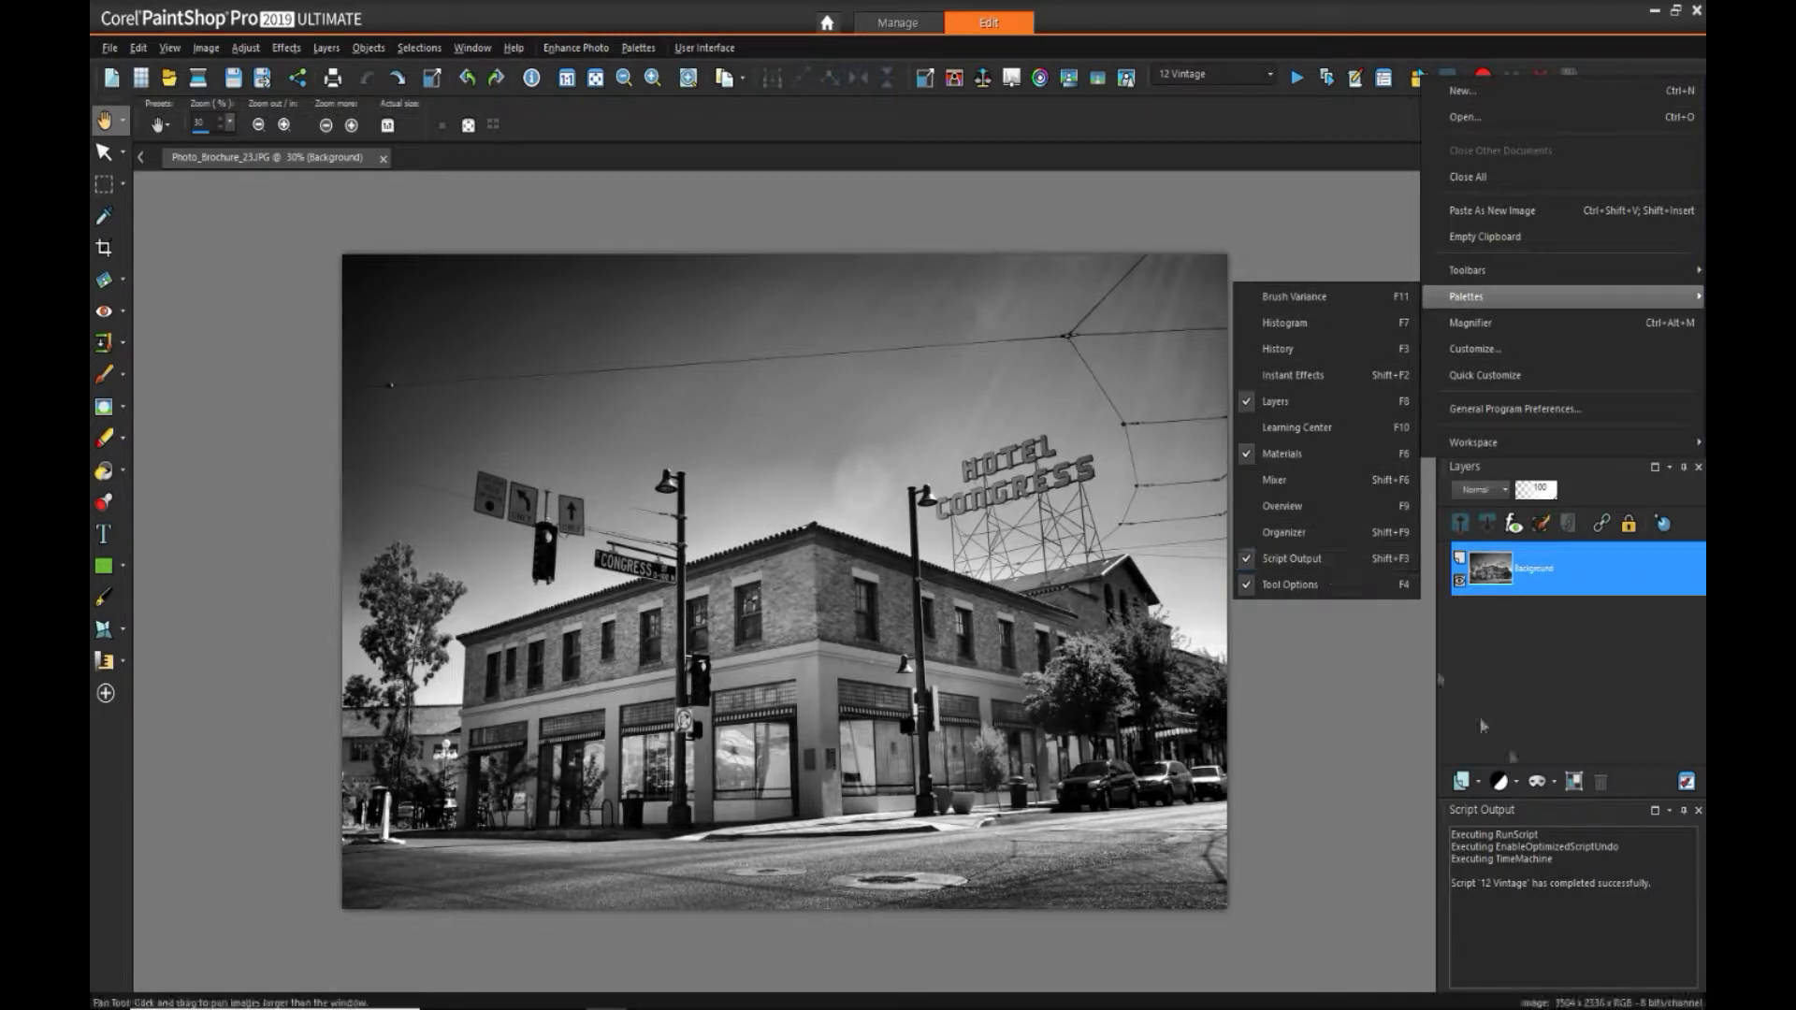
pyautogui.moveTo(1508, 274)
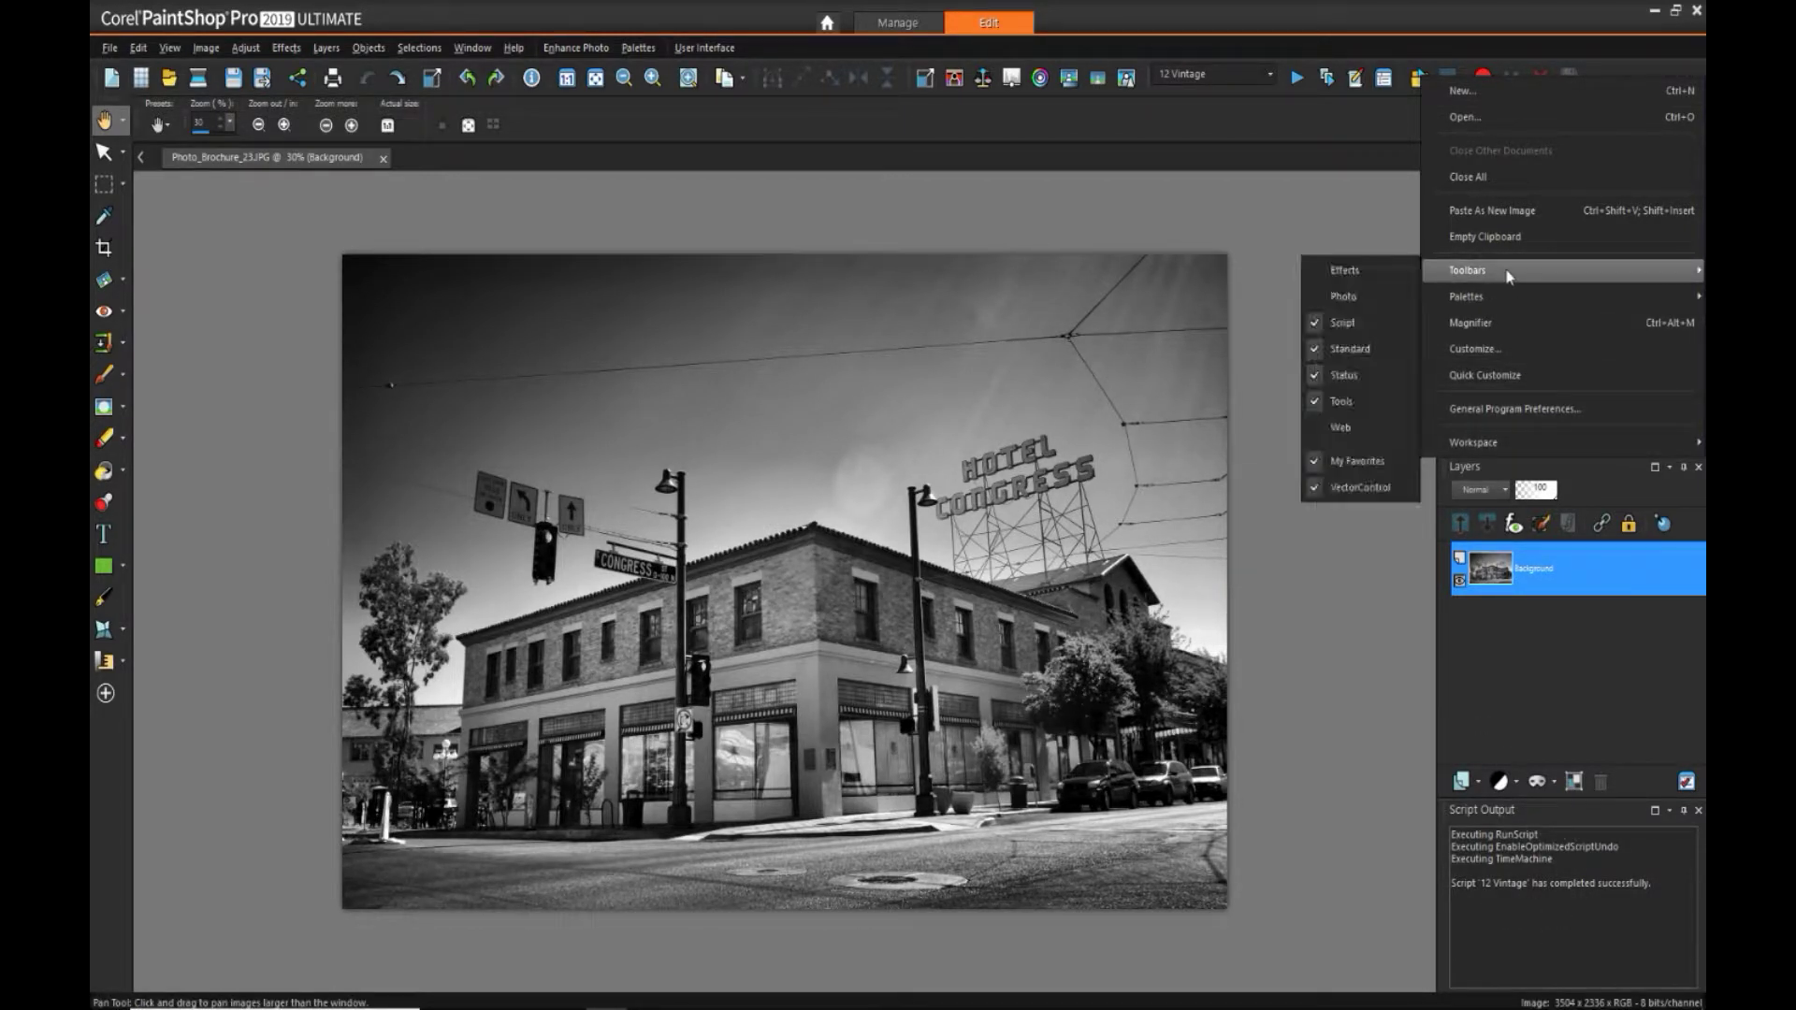
pyautogui.click(1405, 97)
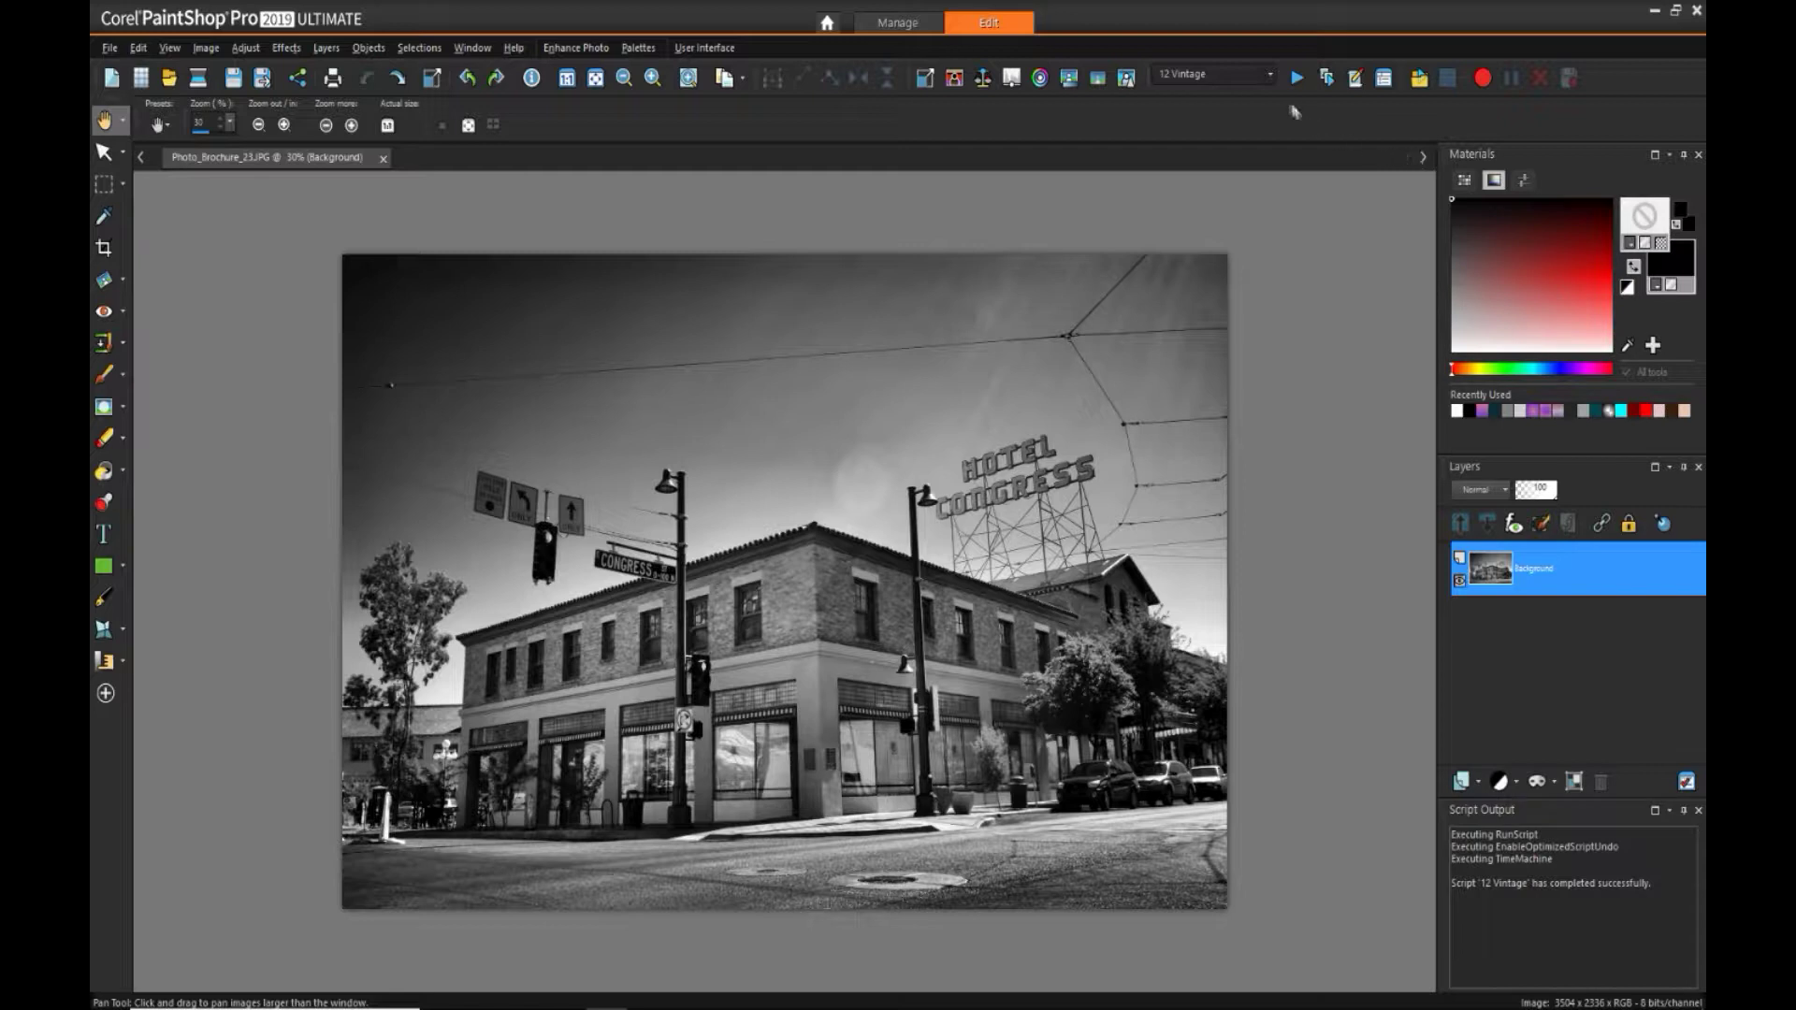
# Run the 12 Vintage script on the Hotel Congress photo, then close the image.
pyautogui.click(1270, 75)
pyautogui.scroll(-2, 1234, 352)
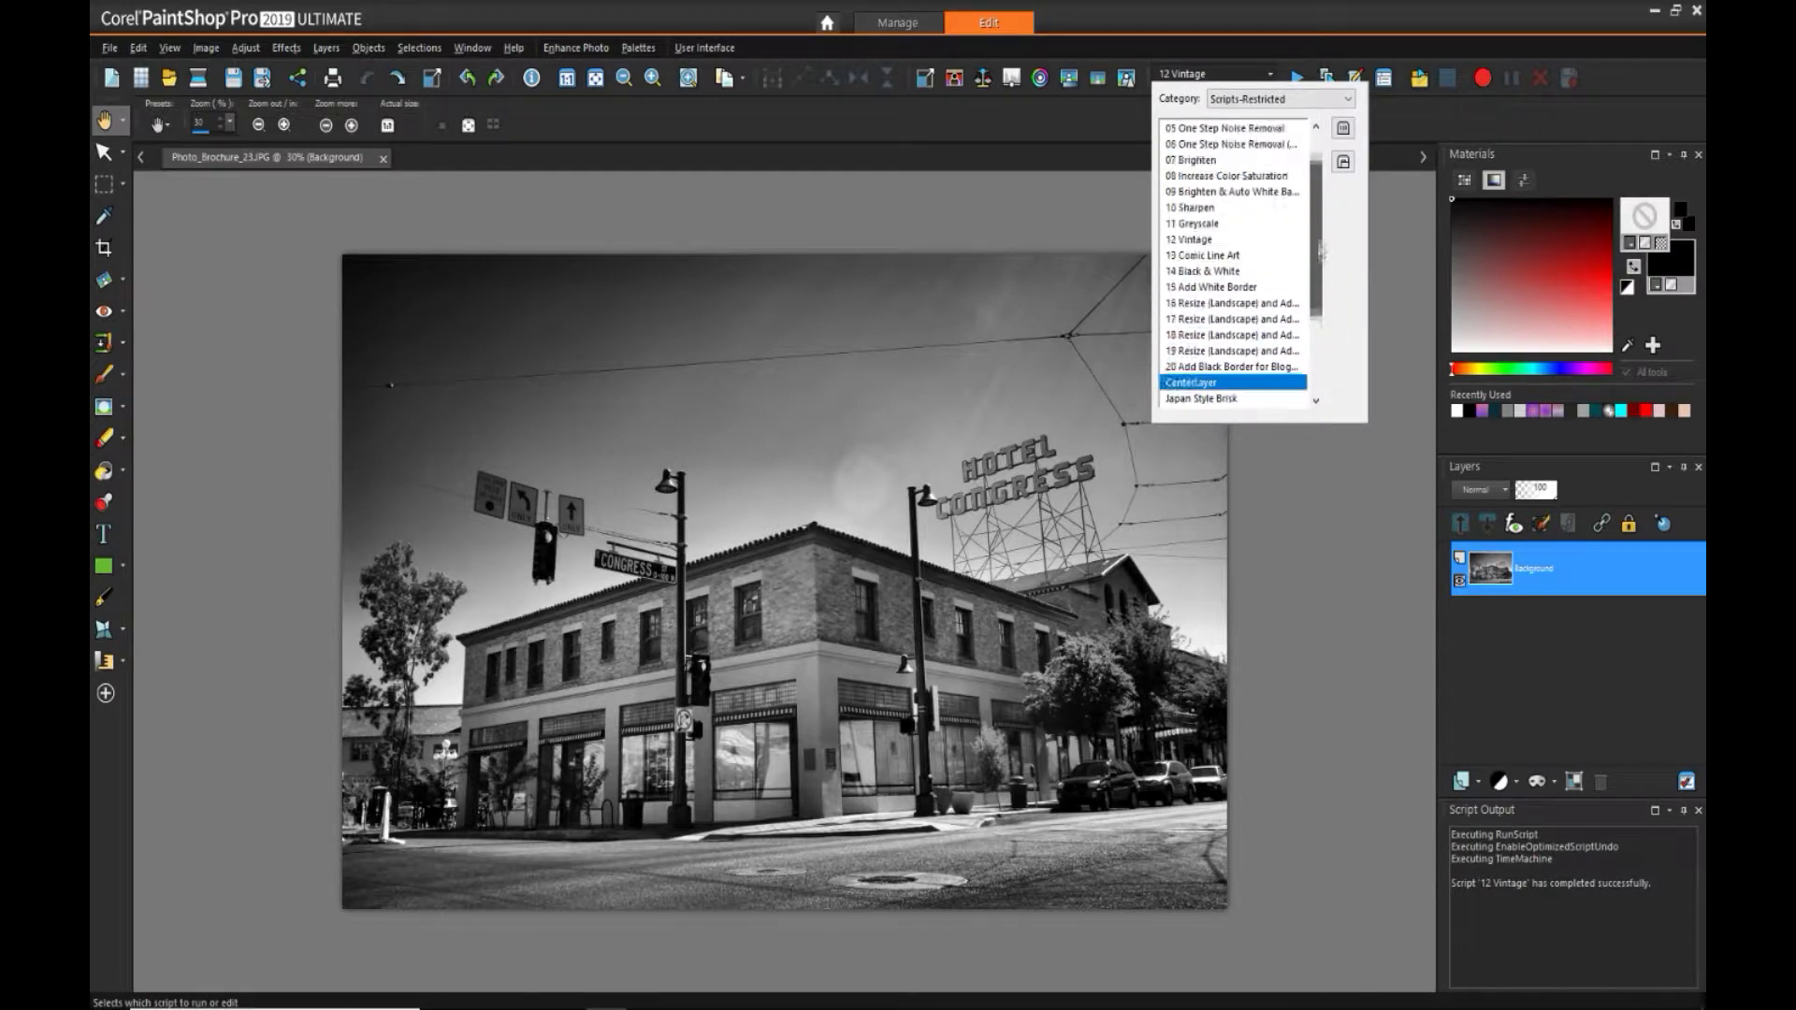
pyautogui.scroll(2, 1344, 353)
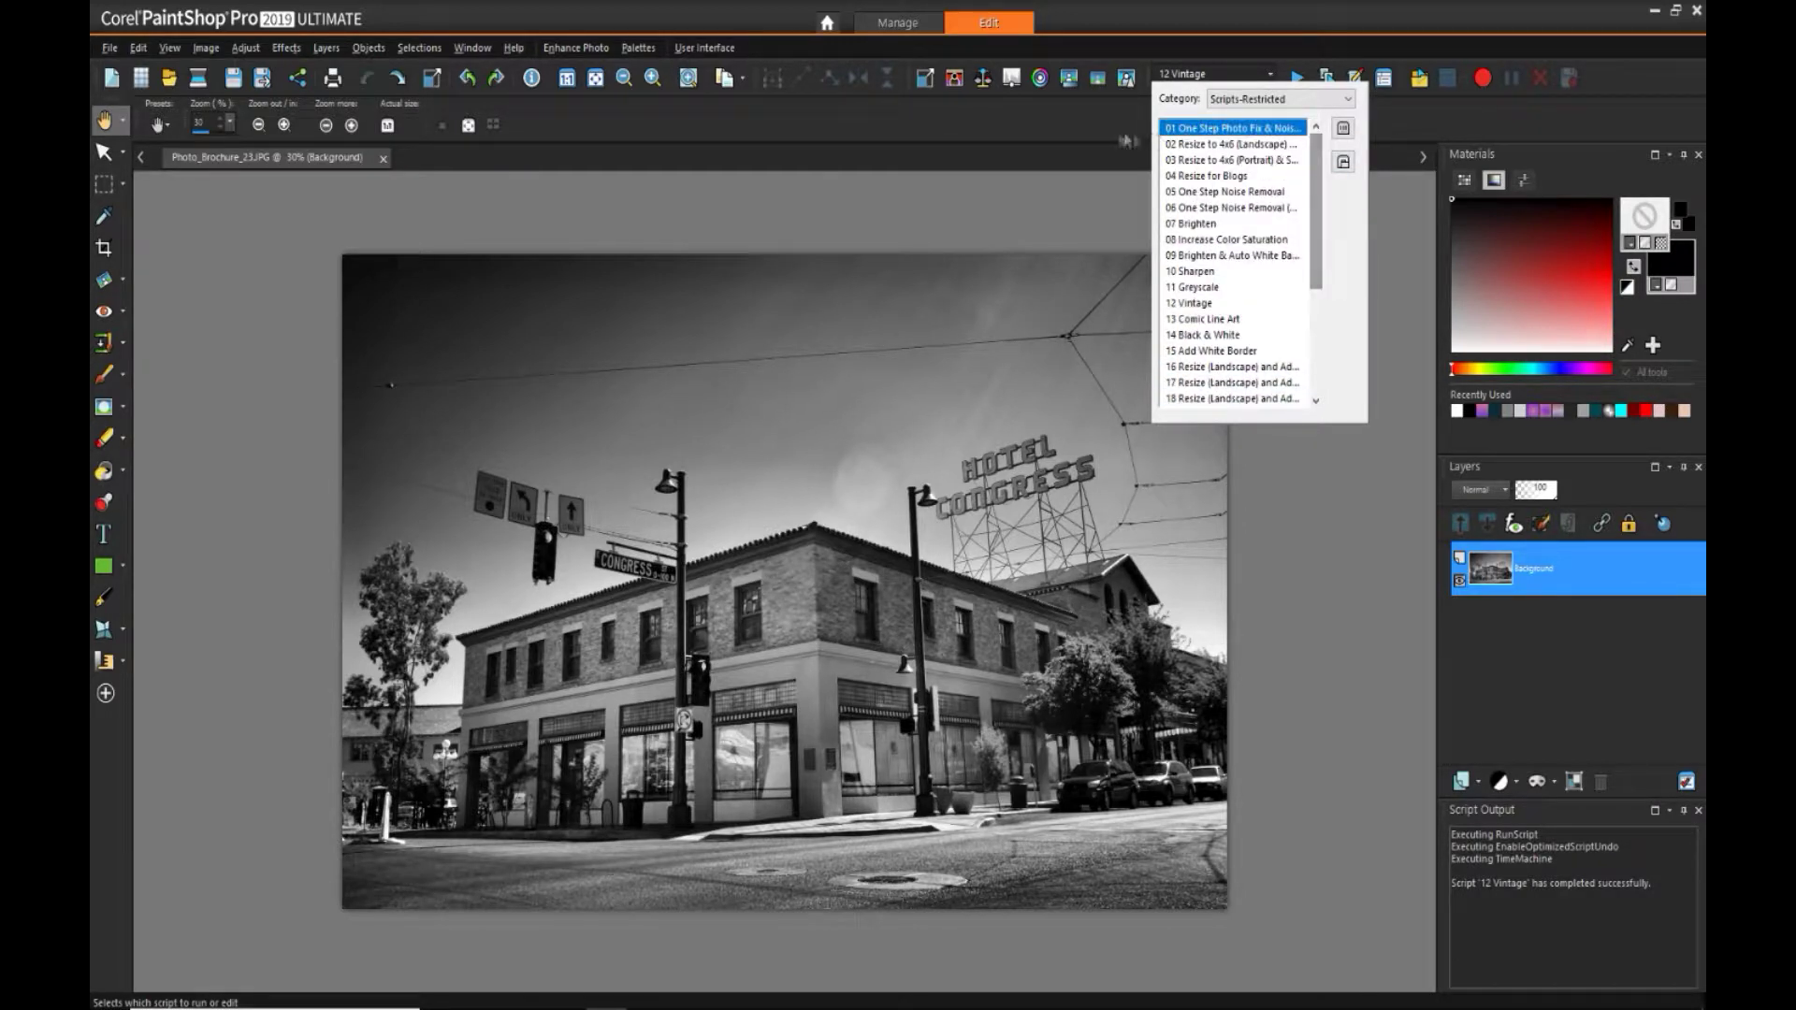
pyautogui.click(1216, 136)
pyautogui.click(1294, 82)
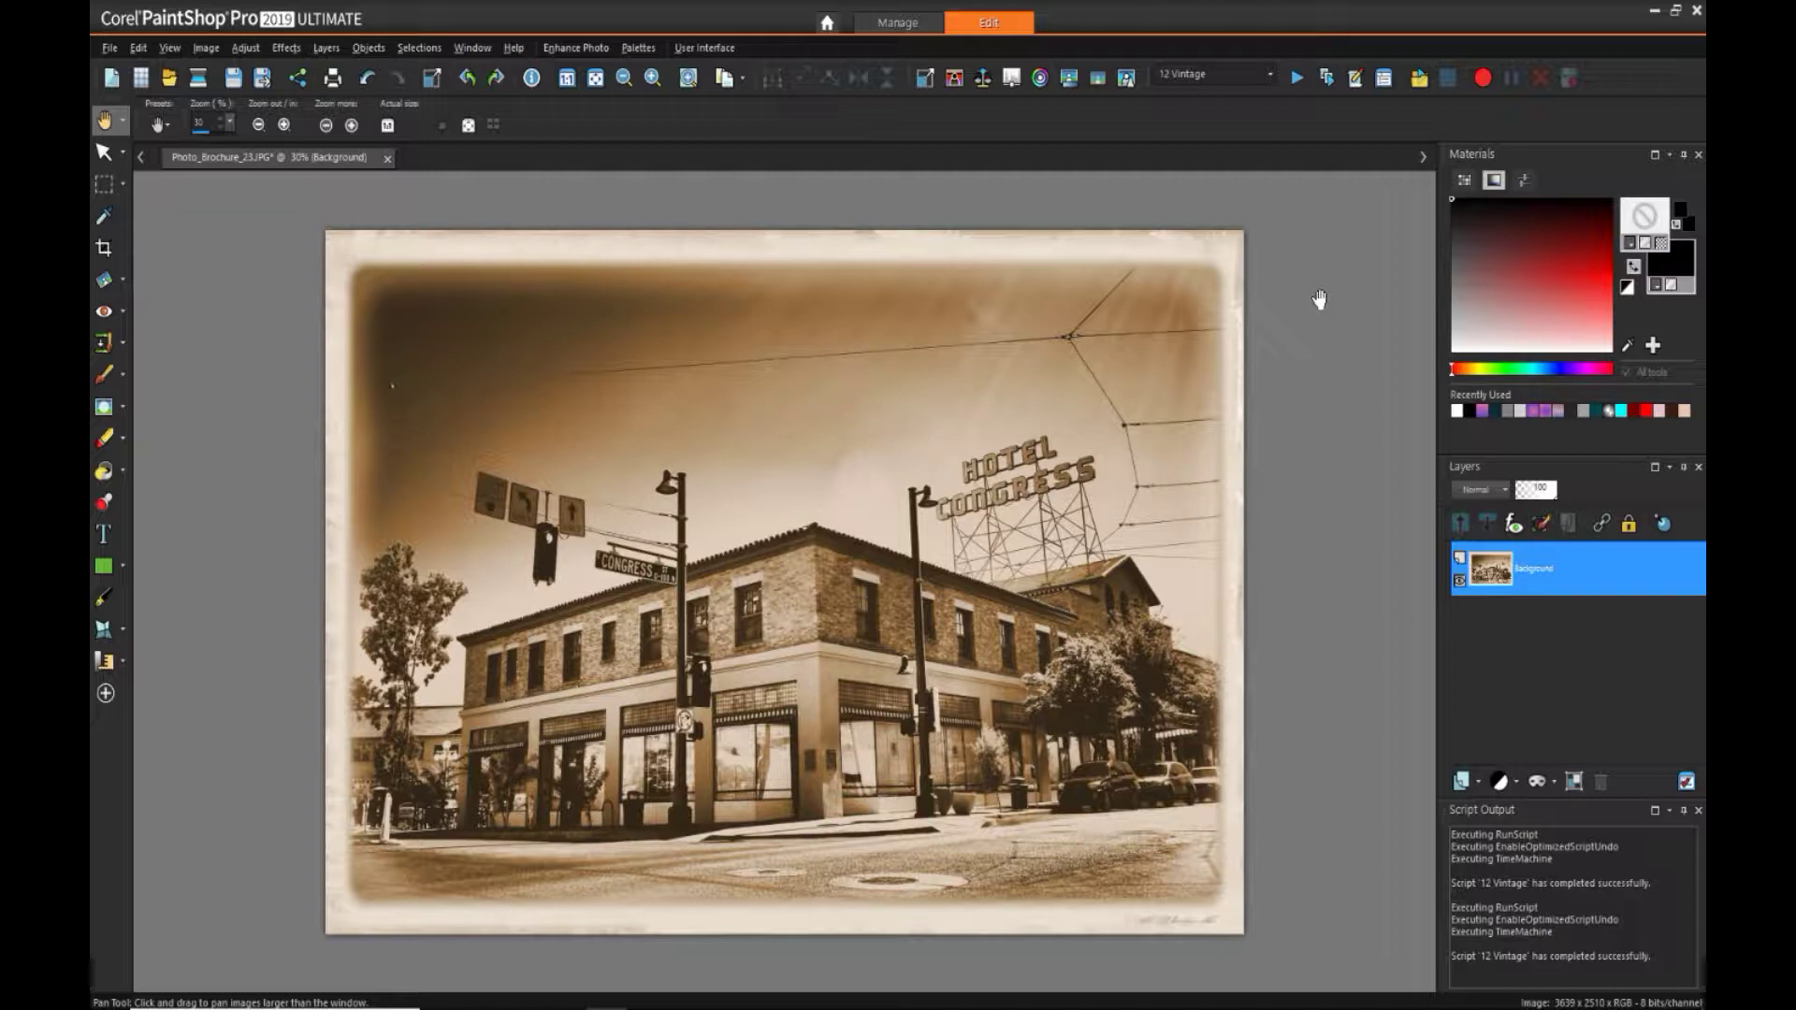
pyautogui.click(387, 158)
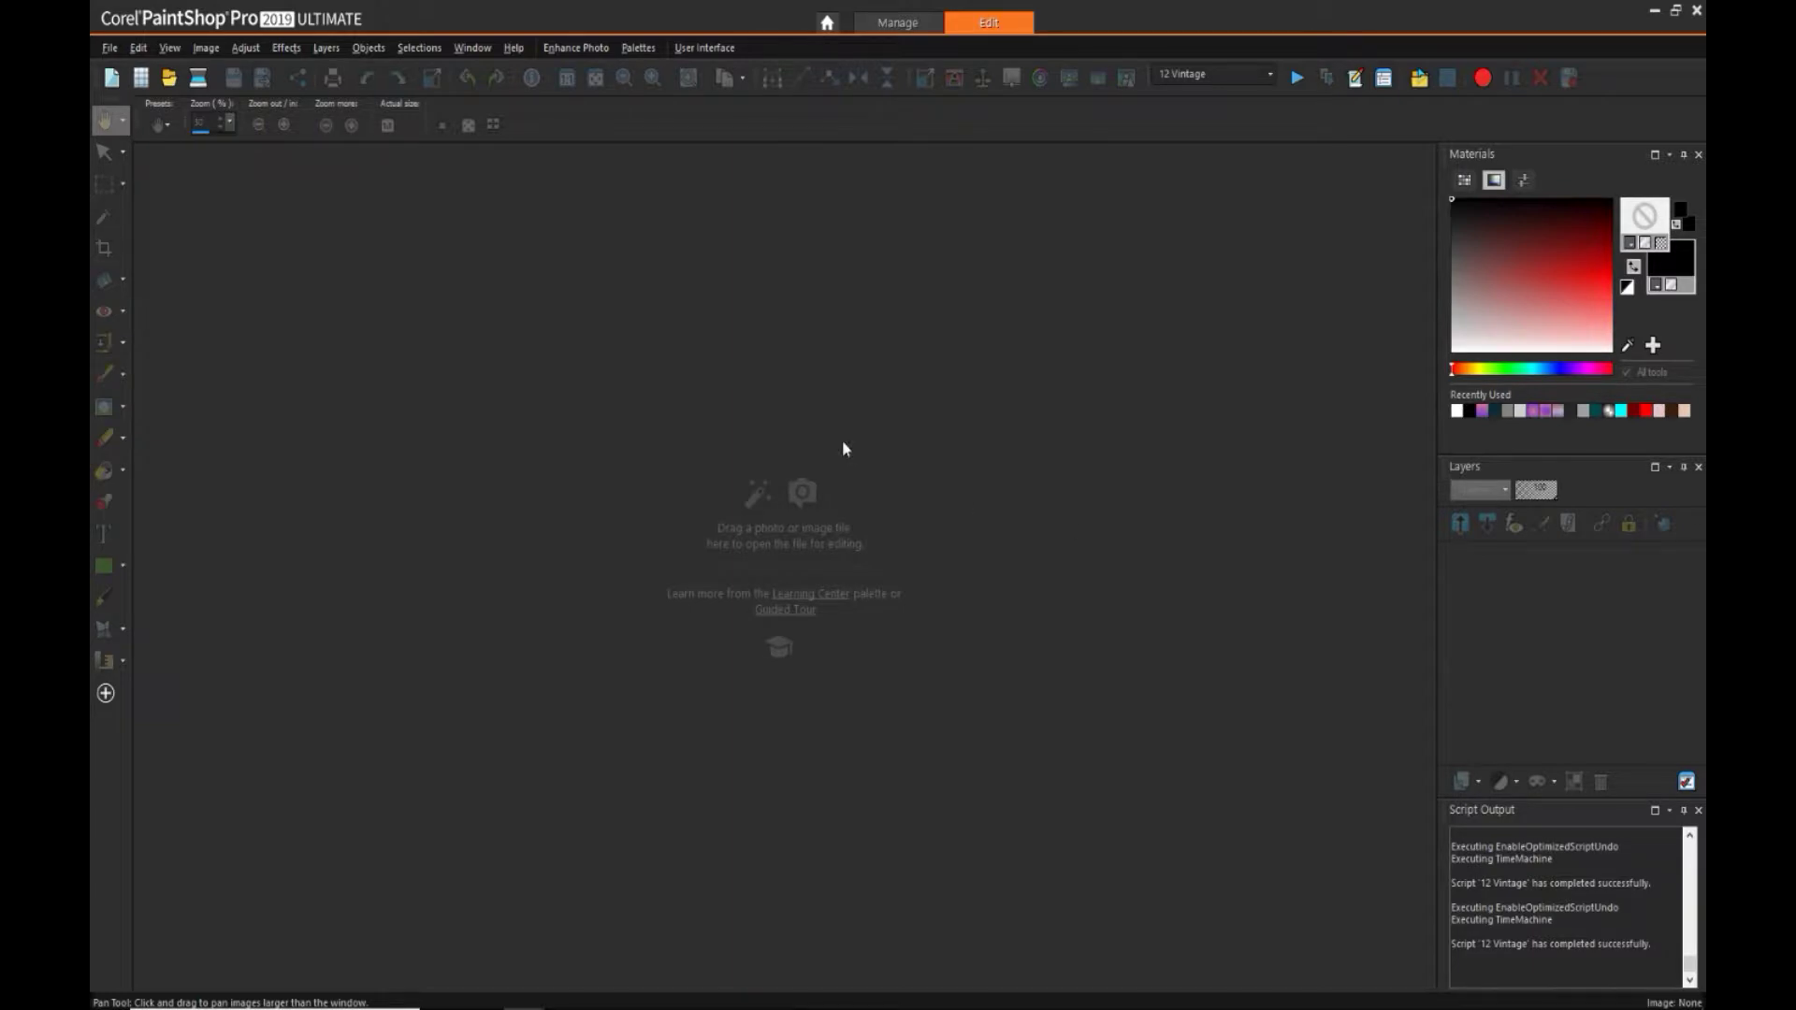
# Start a Batch Process and add the brochure photos, first through last.
pyautogui.click(109, 47)
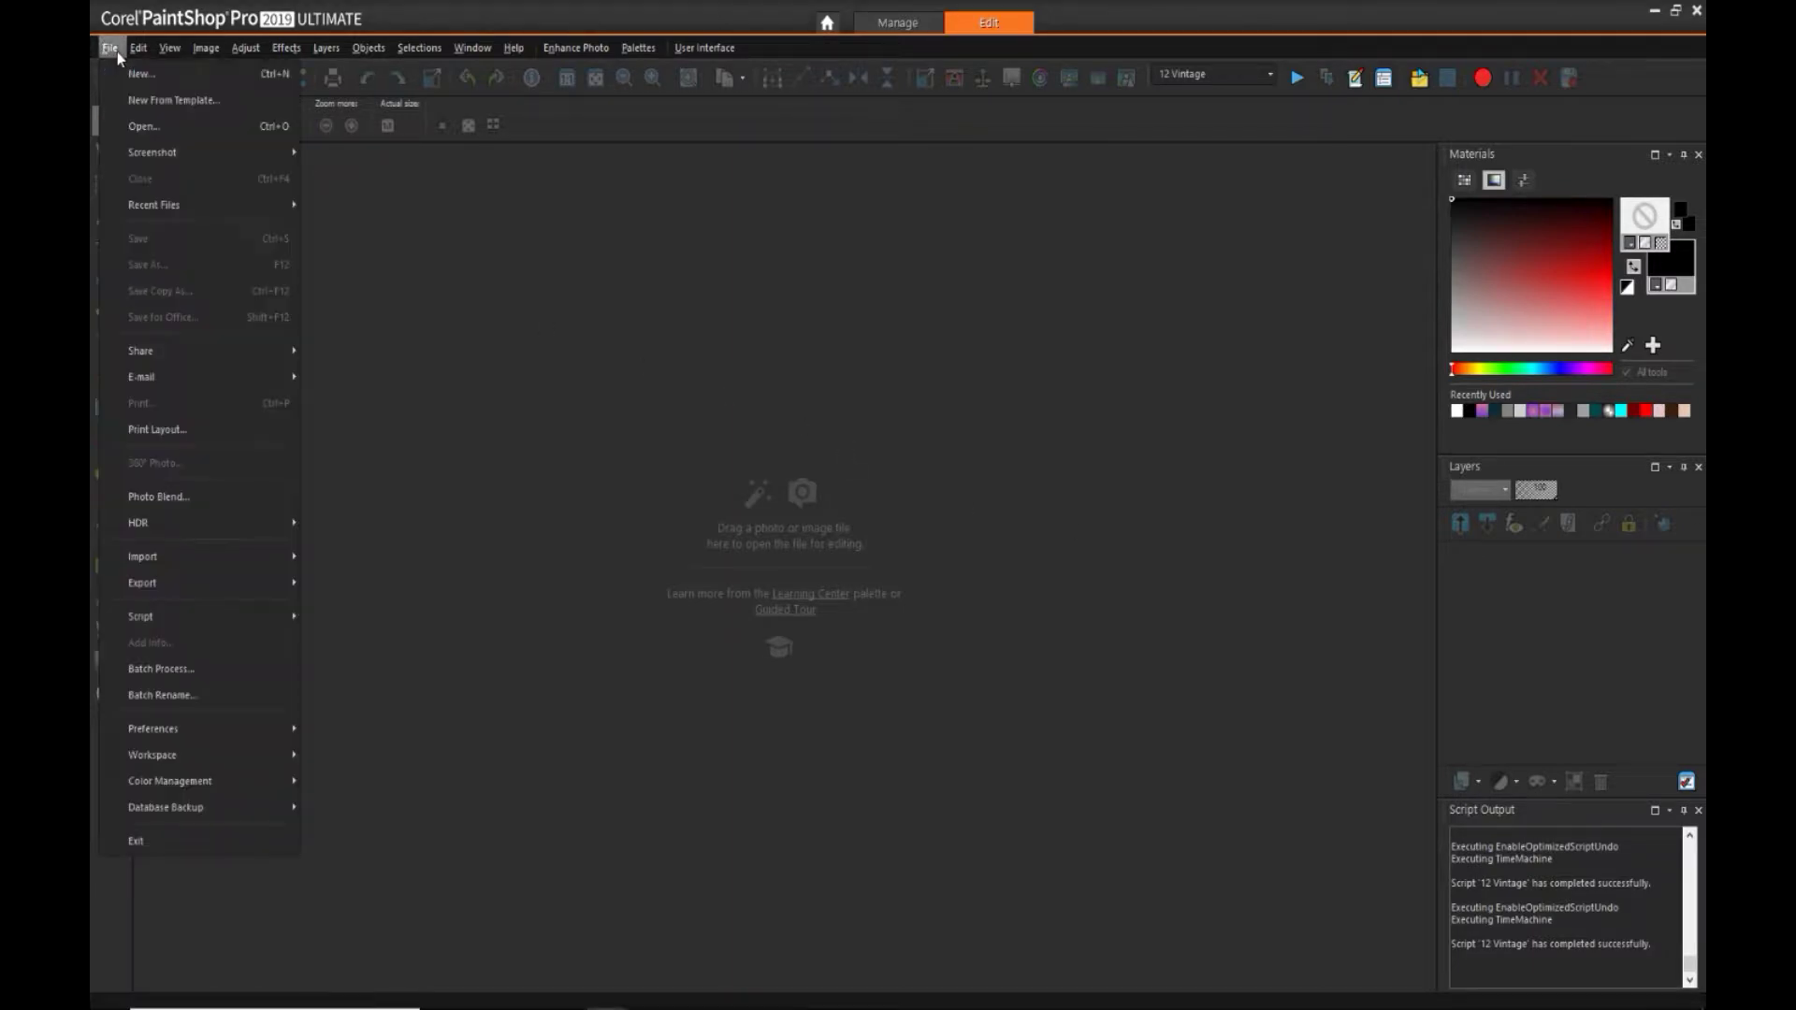
pyautogui.click(161, 669)
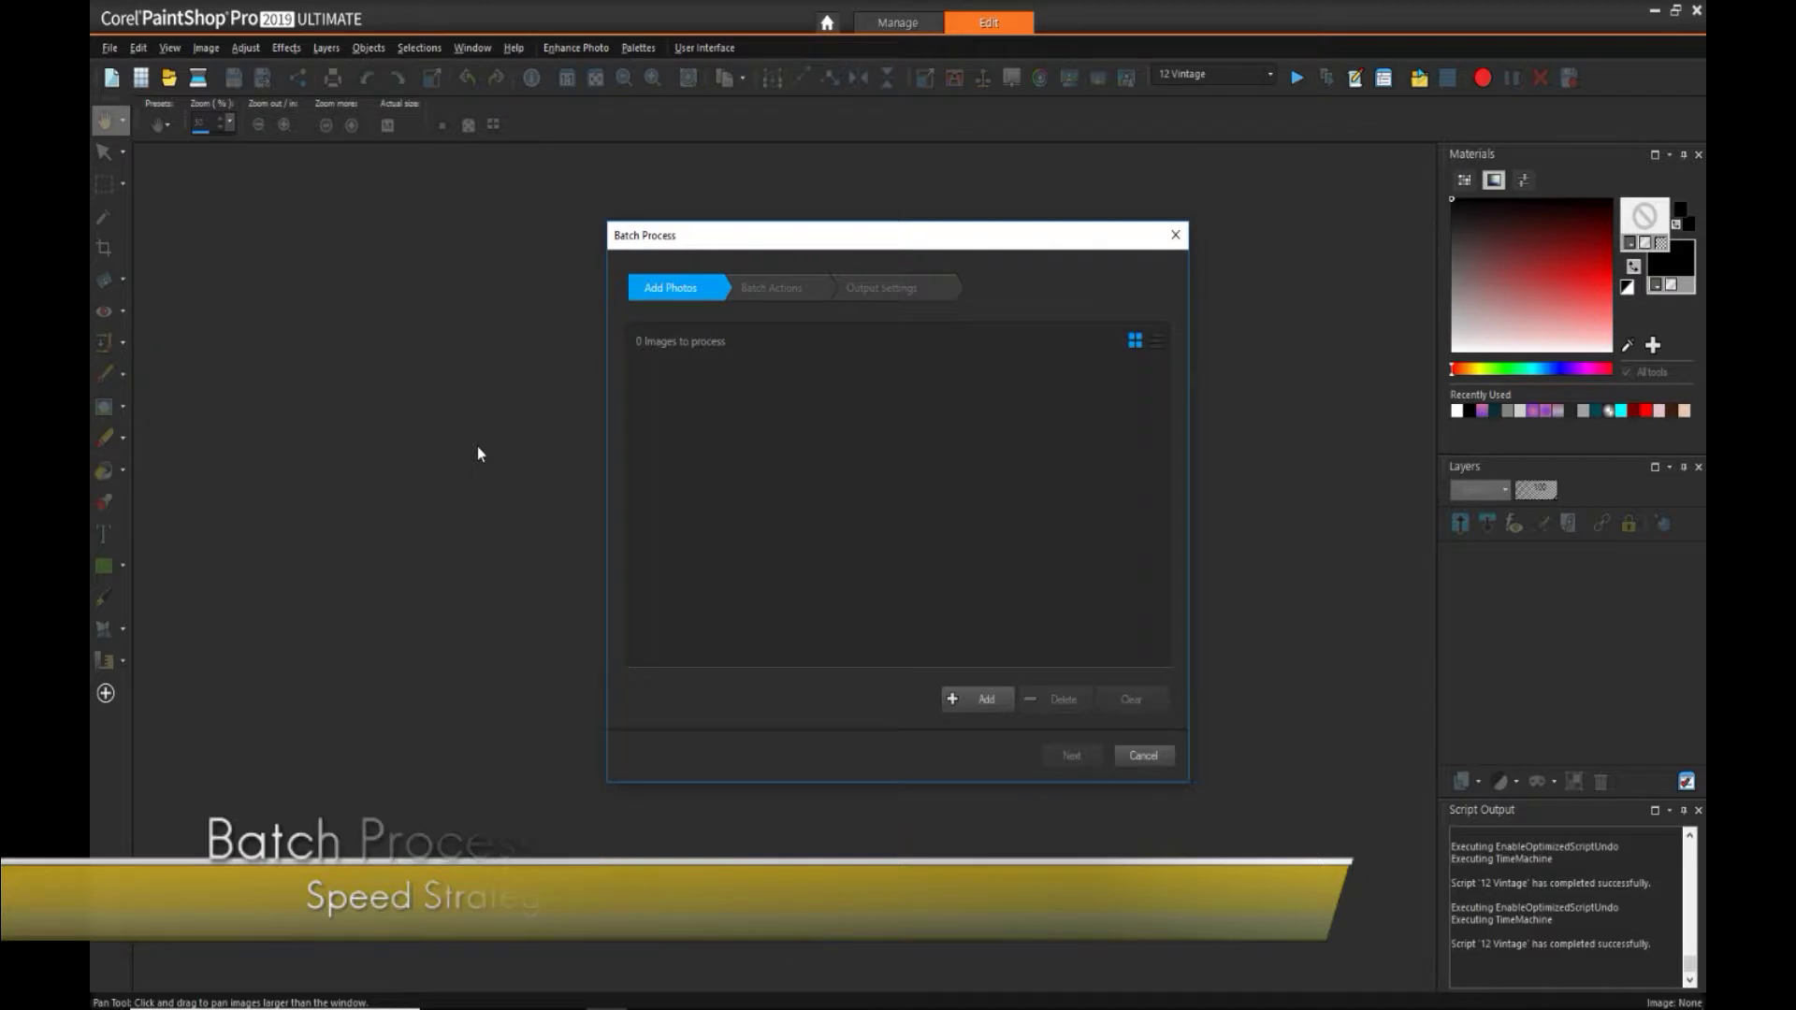
pyautogui.click(980, 699)
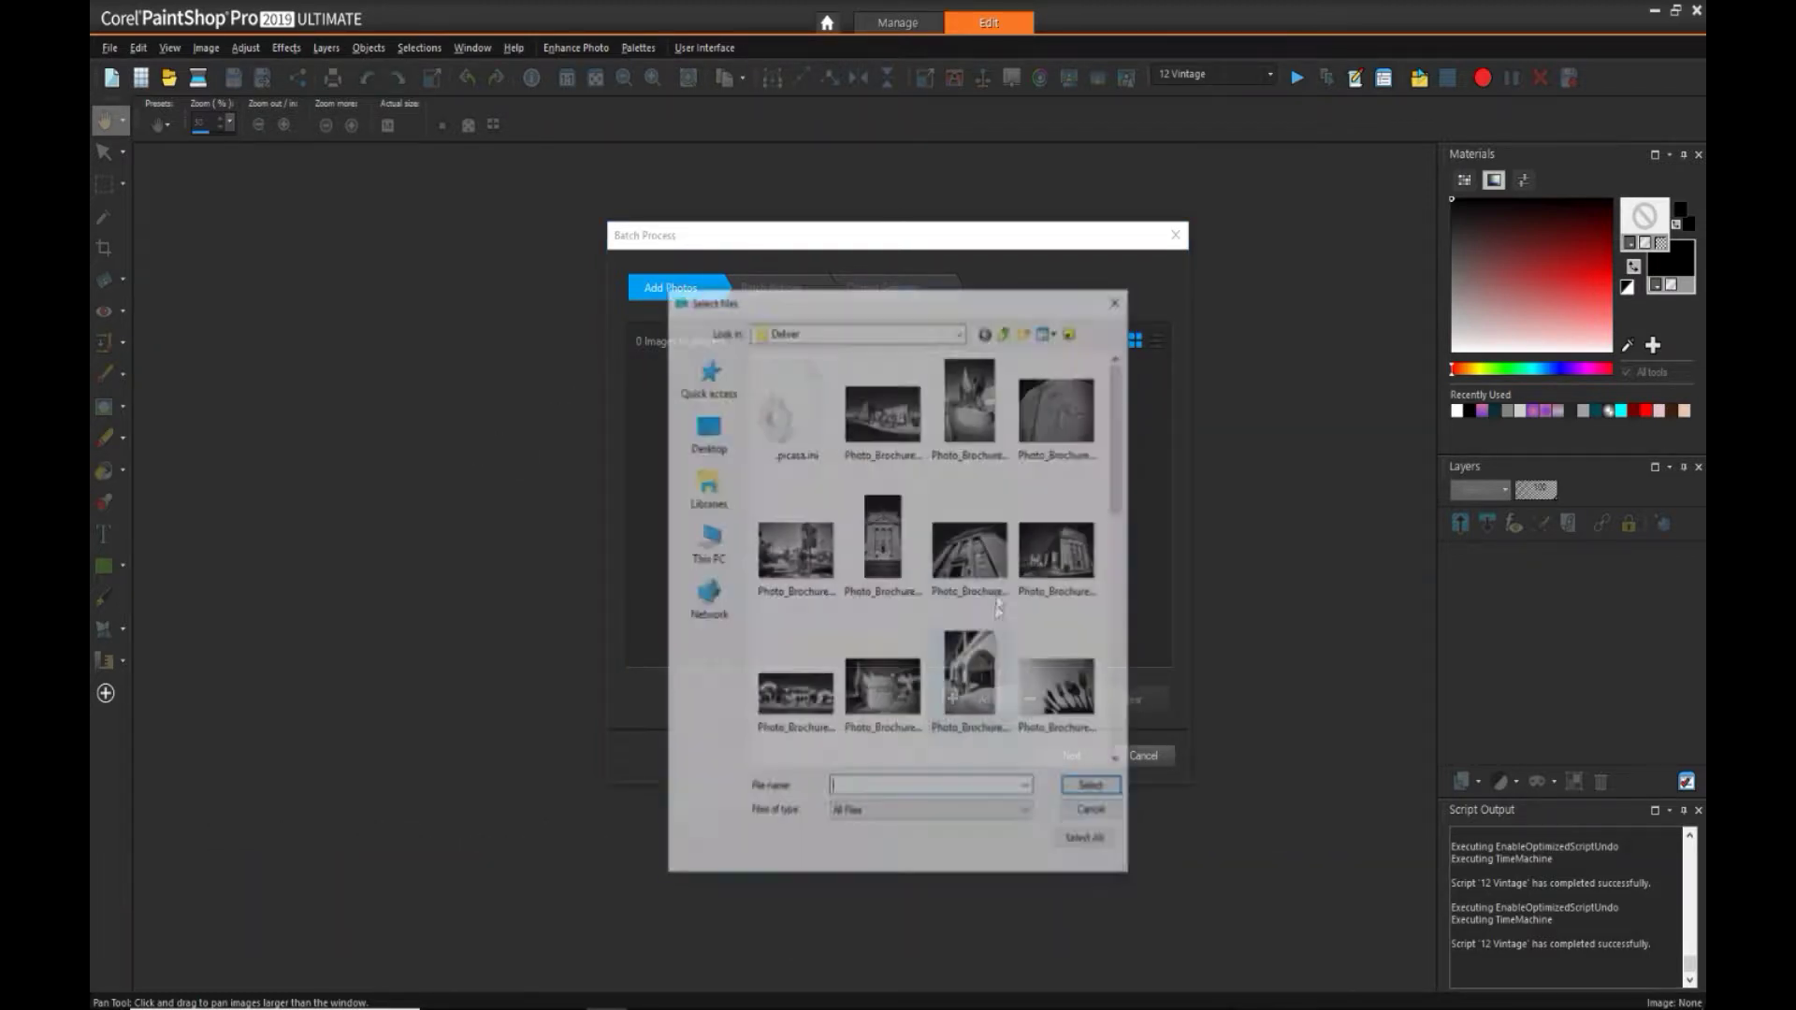
pyautogui.click(889, 412)
pyautogui.scroll(-5, 959, 538)
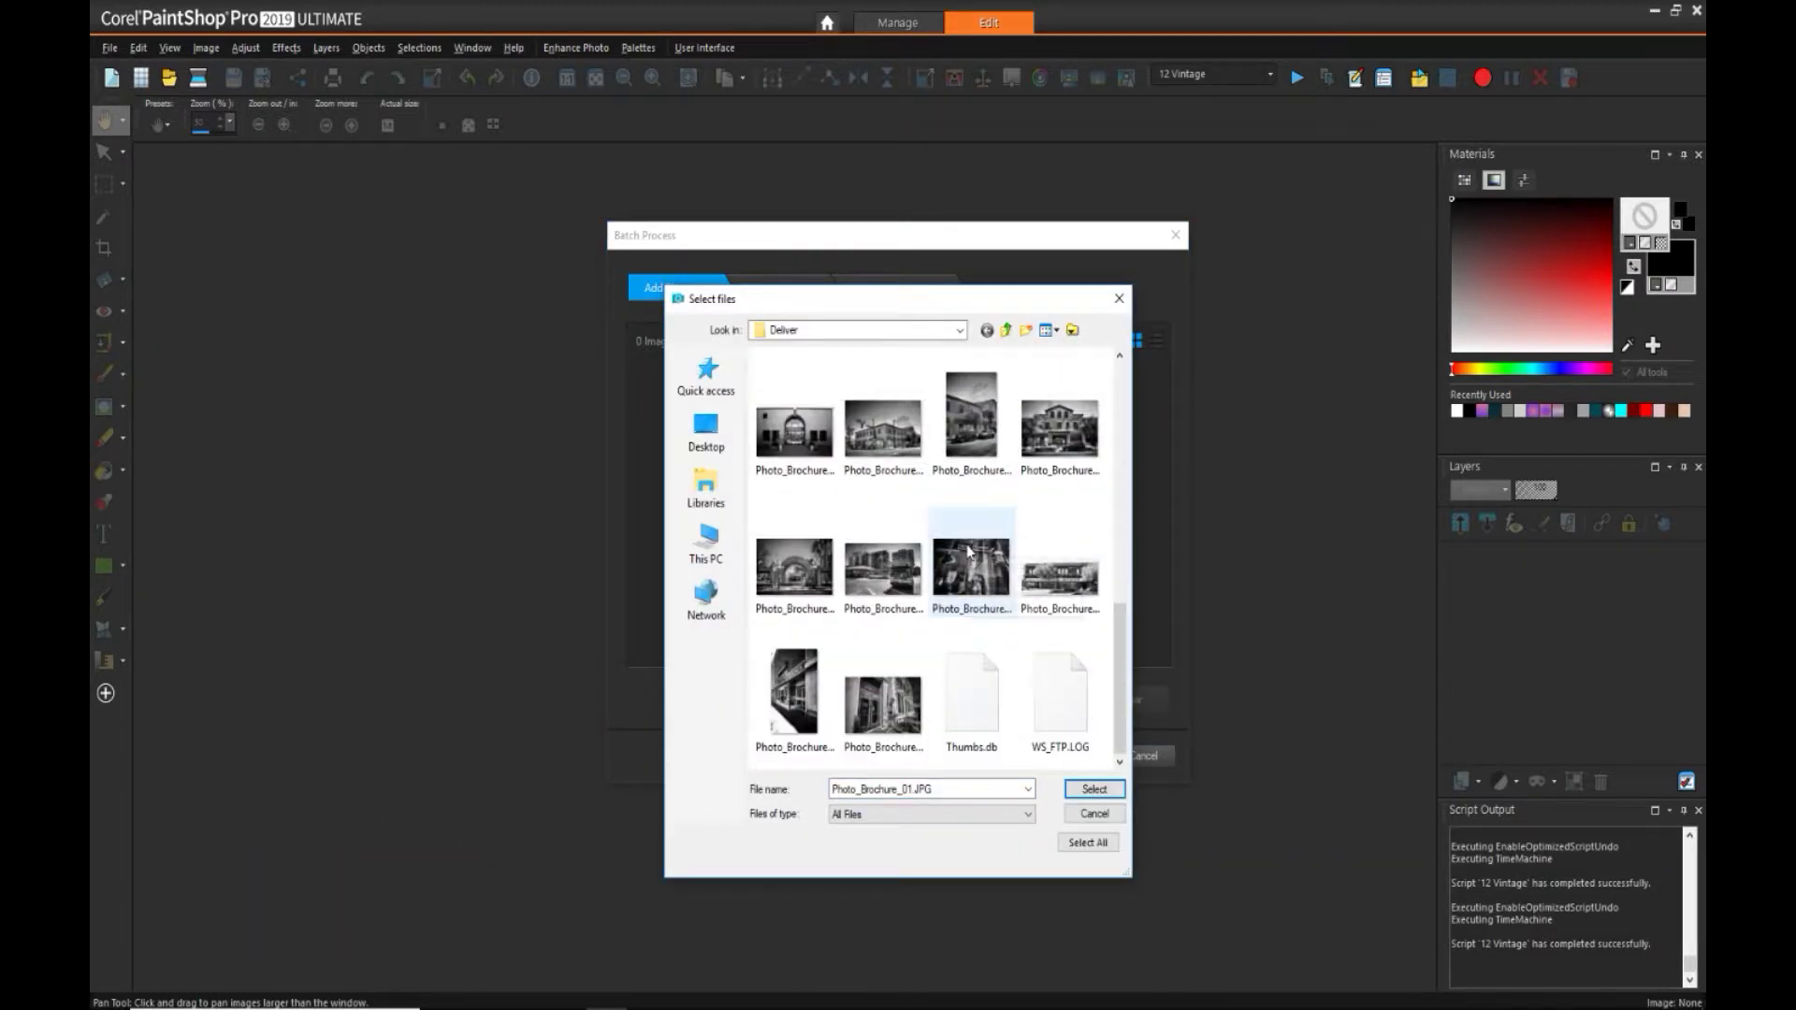
pyautogui.keyDown('shift'); pyautogui.click(882, 692); pyautogui.keyUp('shift')
pyautogui.click(1095, 788)
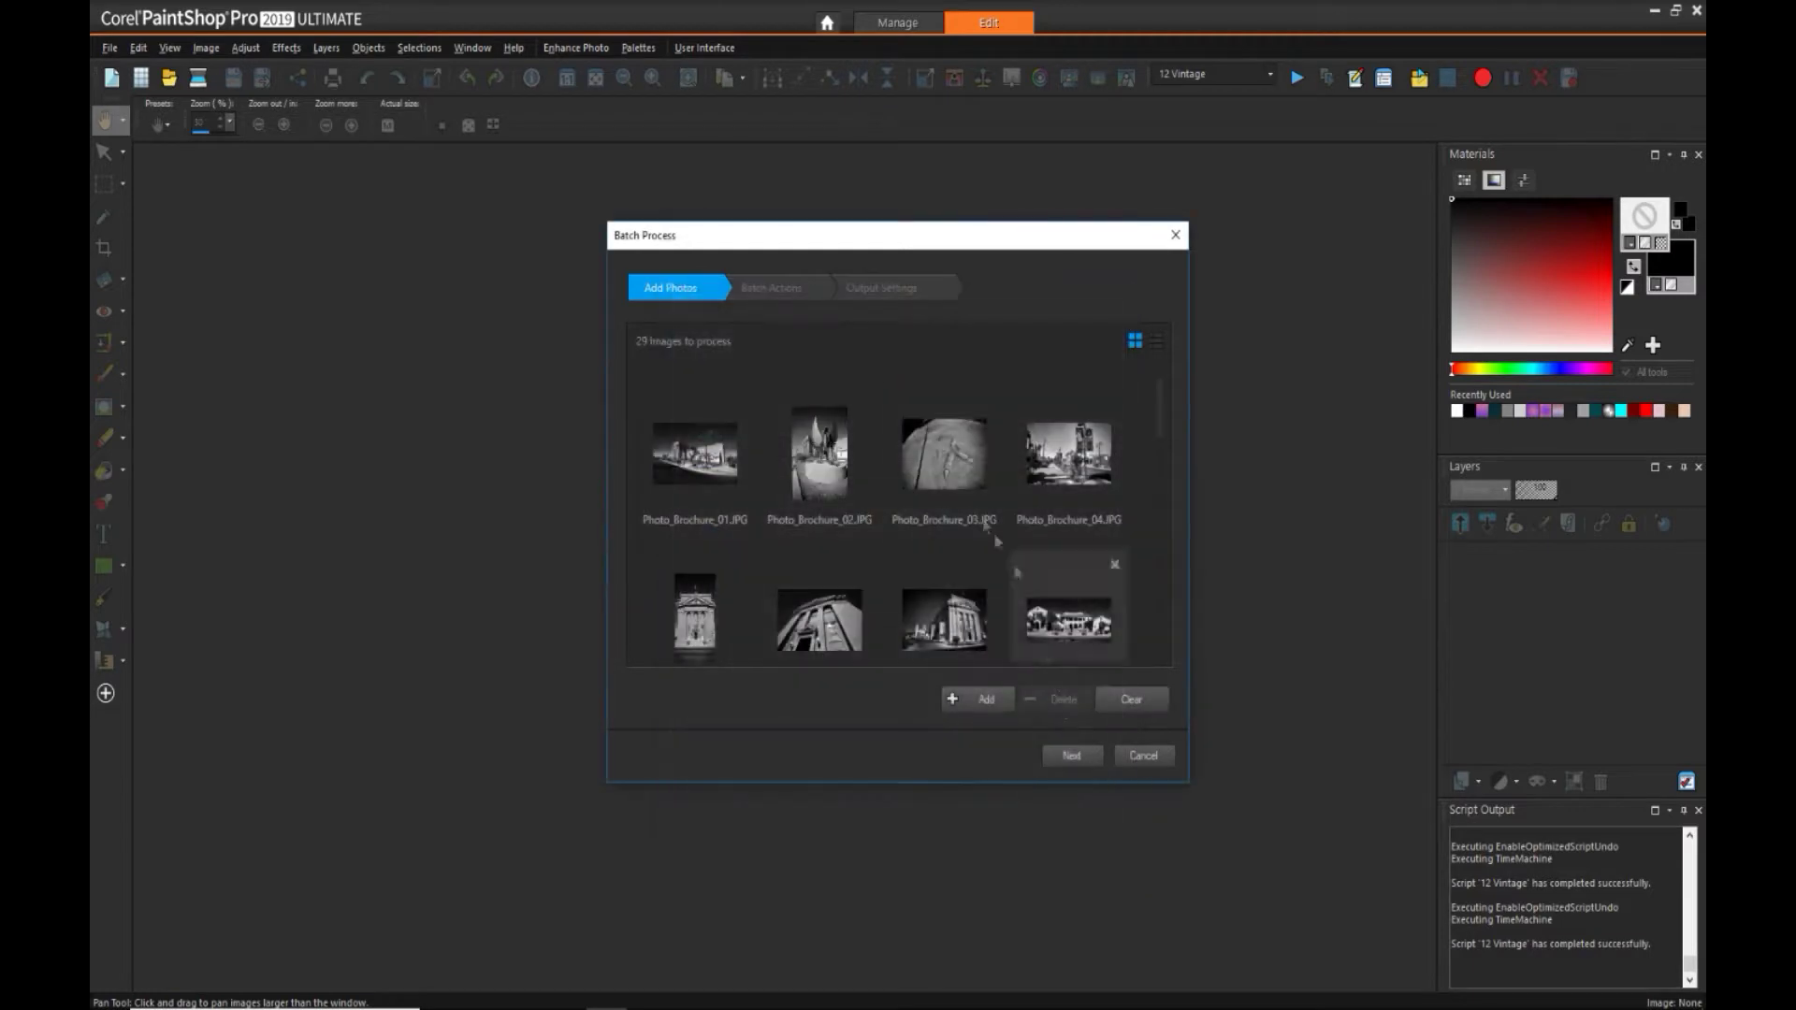
# Add the 12 Vintage script as the batch action and start processing.
pyautogui.click(772, 287)
pyautogui.click(710, 439)
pyautogui.click(758, 589)
pyautogui.click(987, 763)
pyautogui.click(912, 288)
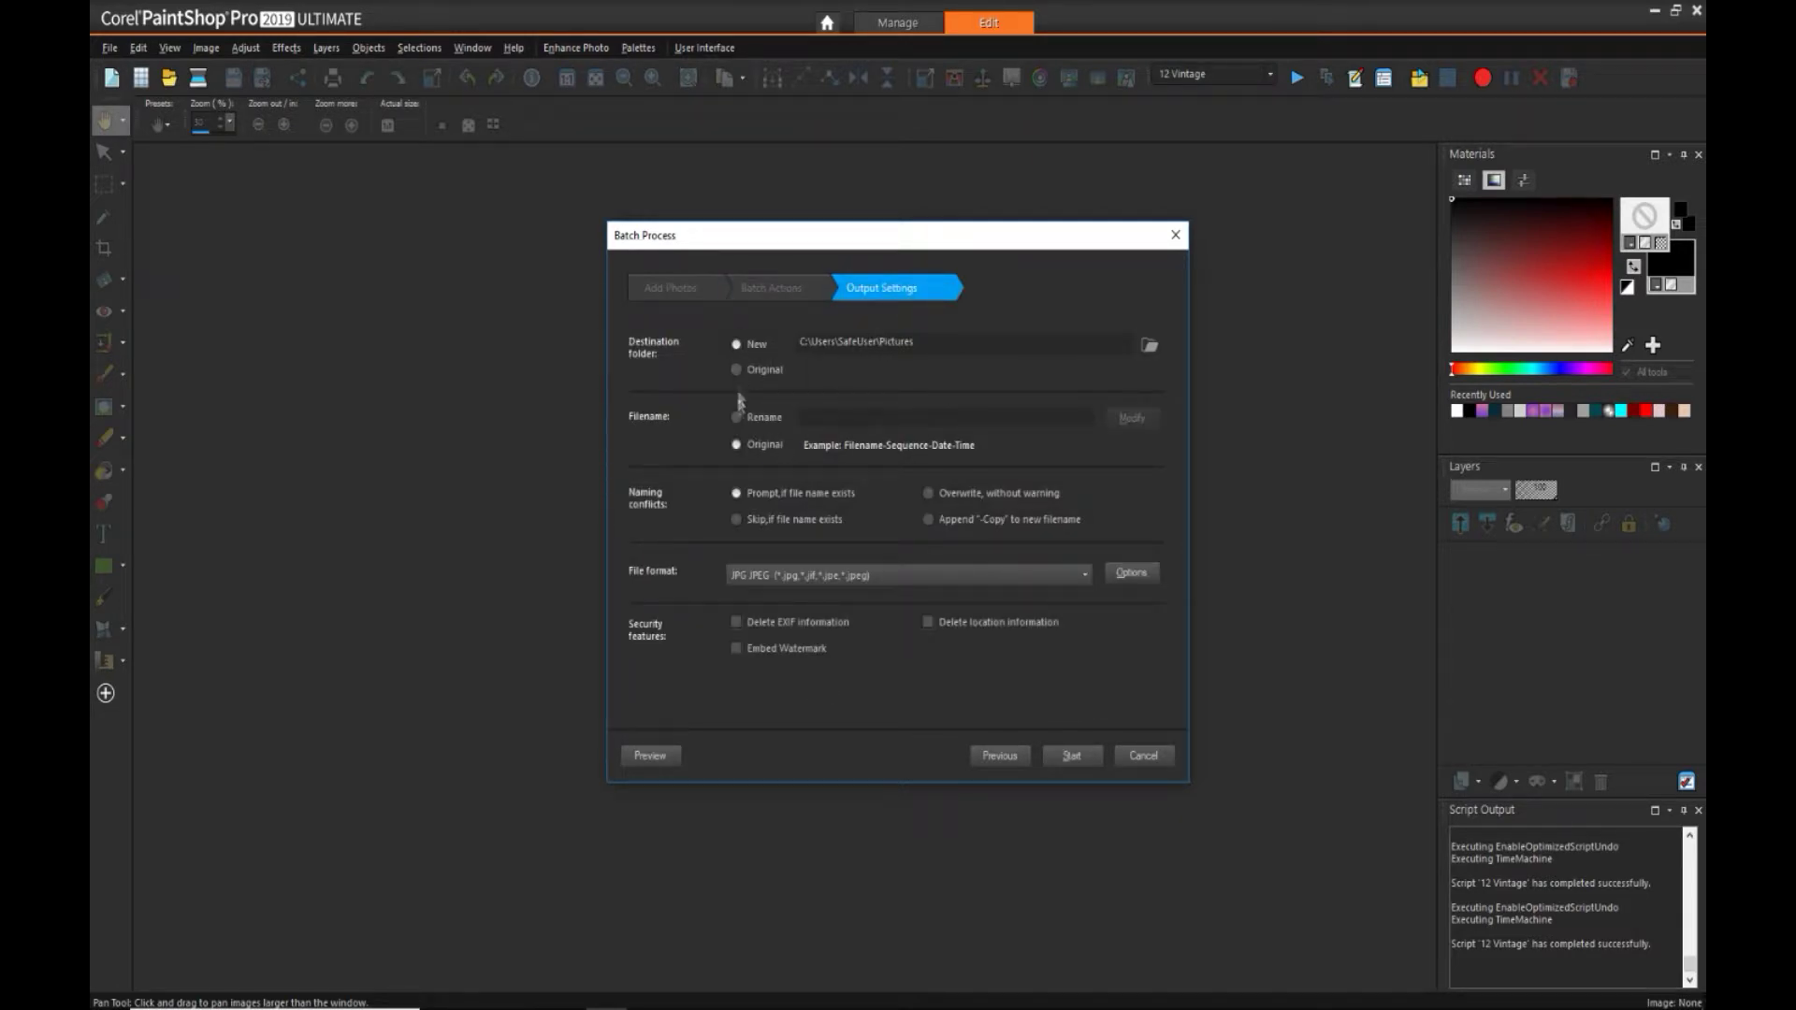
pyautogui.click(1072, 756)
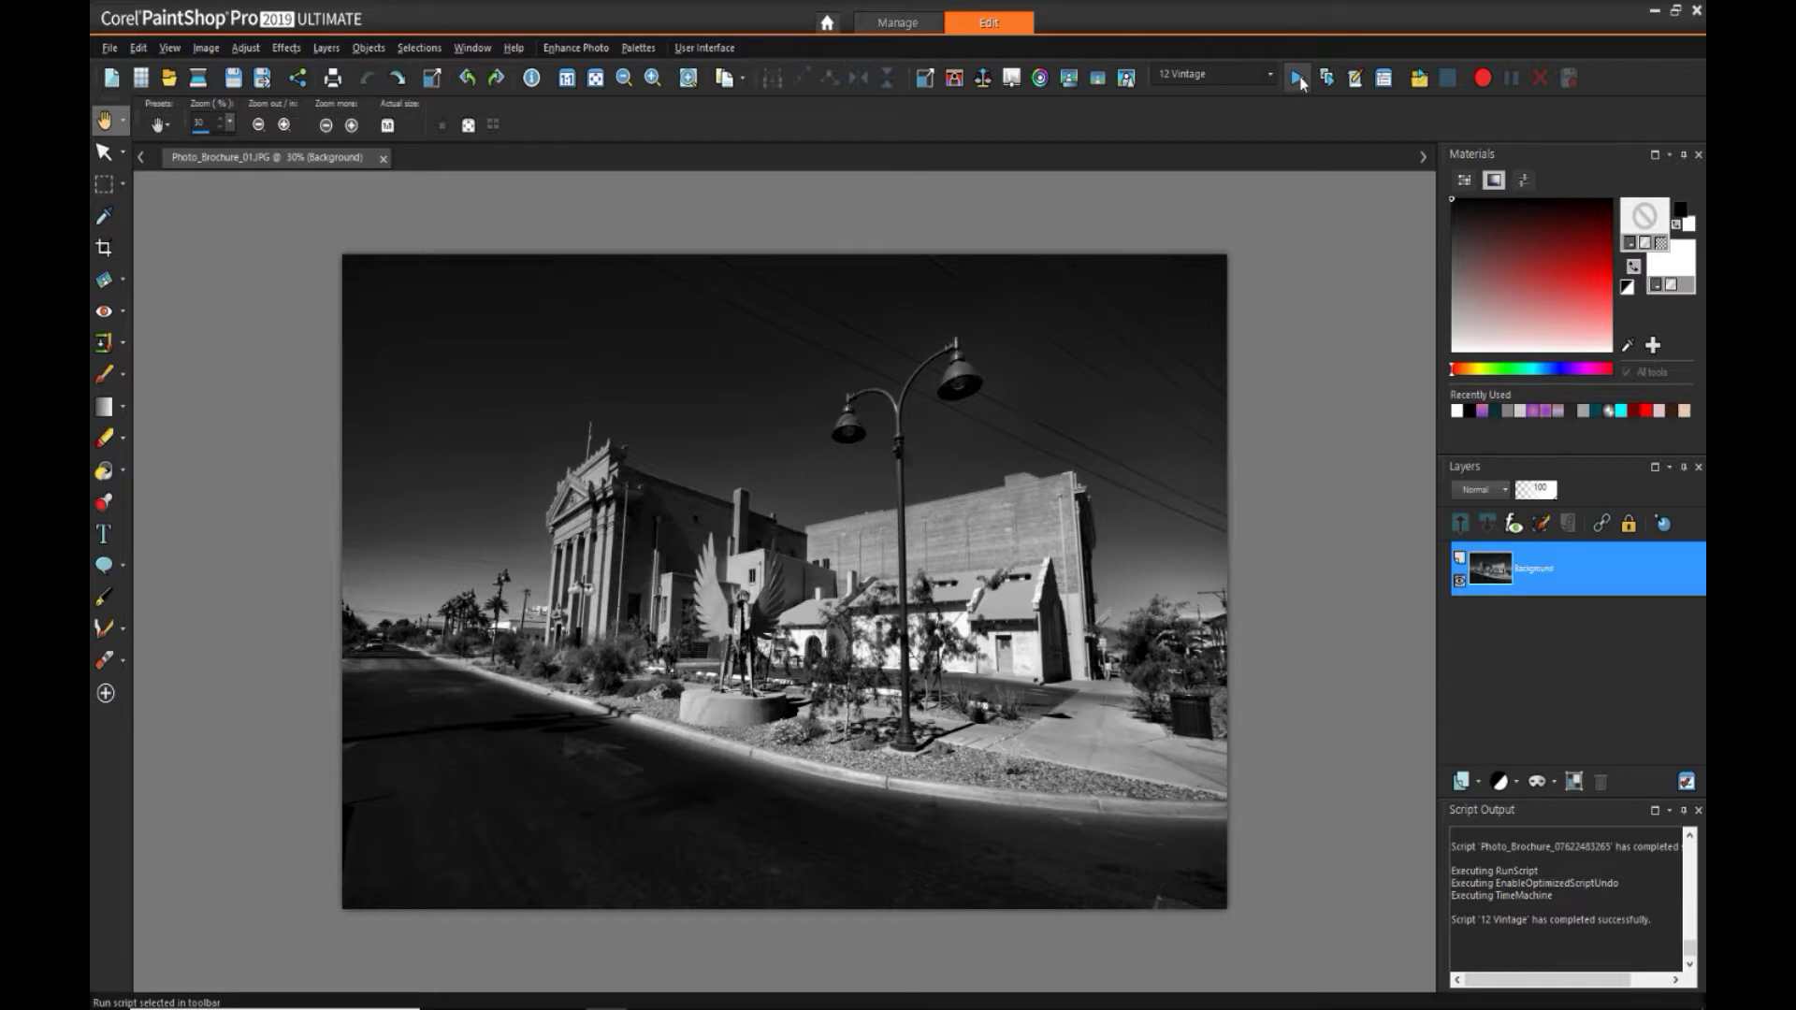
# Apply 12 Vintage to Photo_Brochure_01, save it, and view the batch_example thumbnails in Manage.
pyautogui.click(1298, 79)
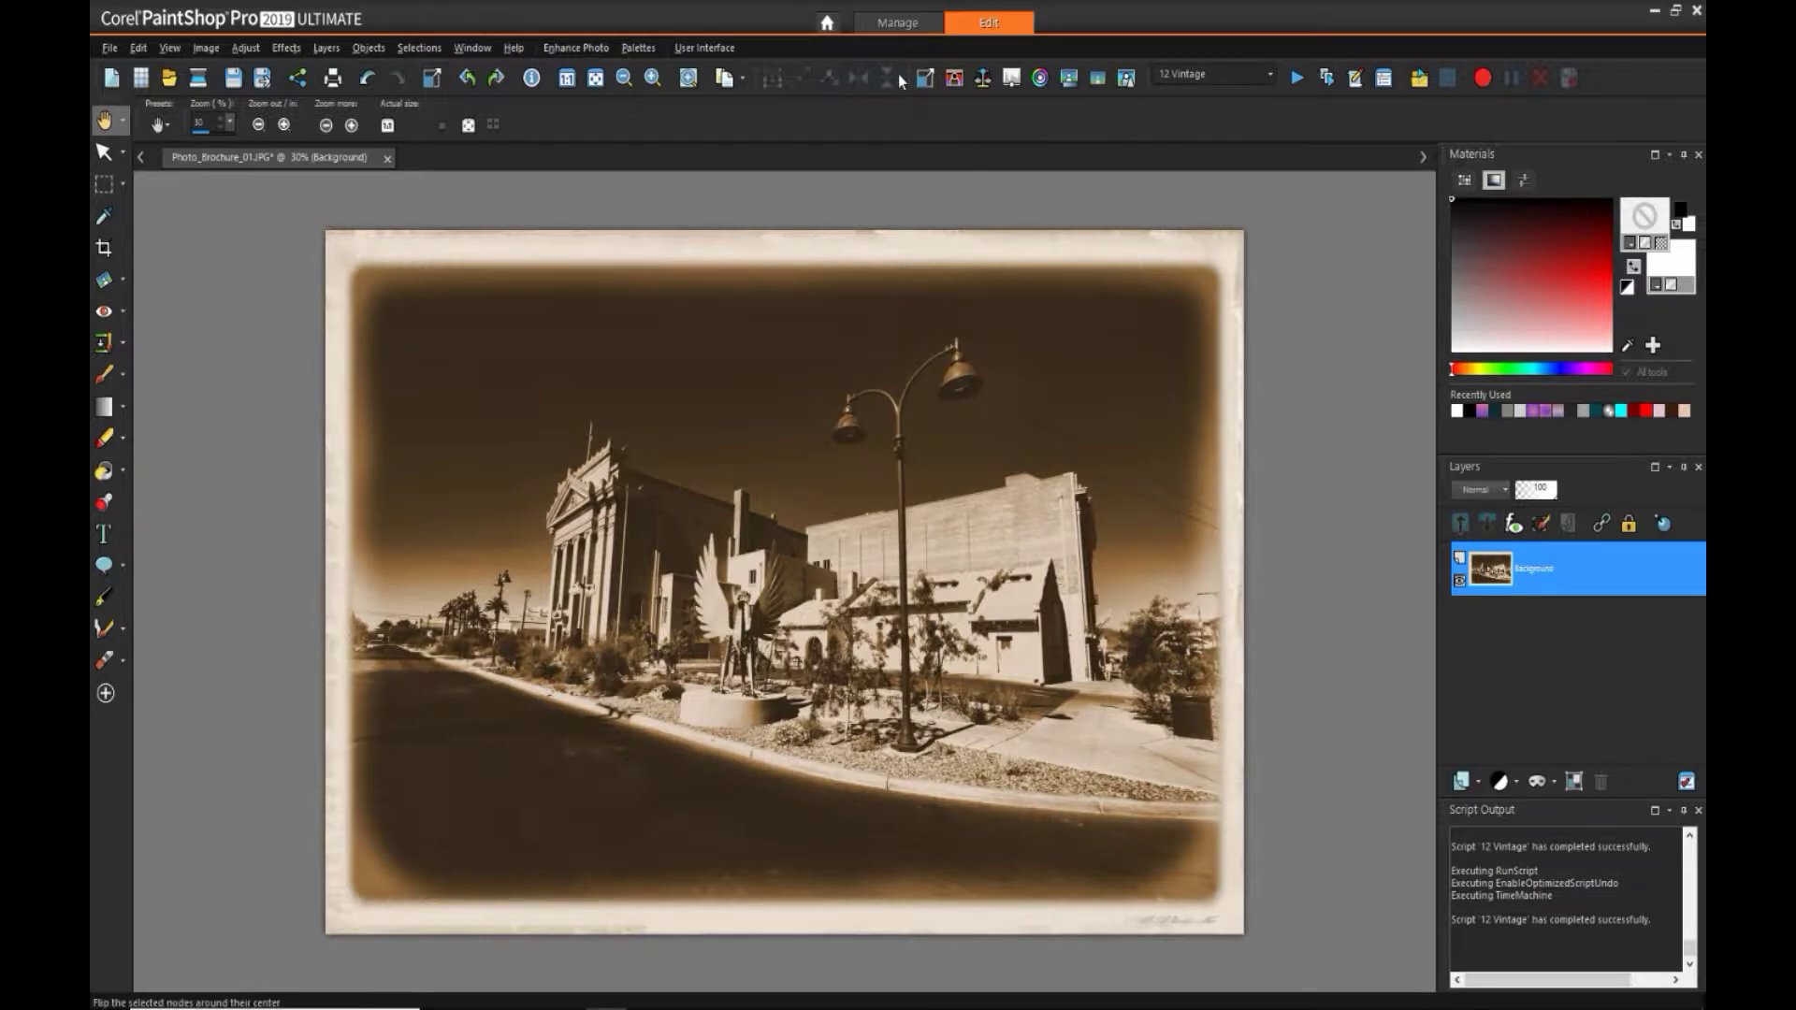
pyautogui.hotkey('ctrl', 's')
pyautogui.click(898, 22)
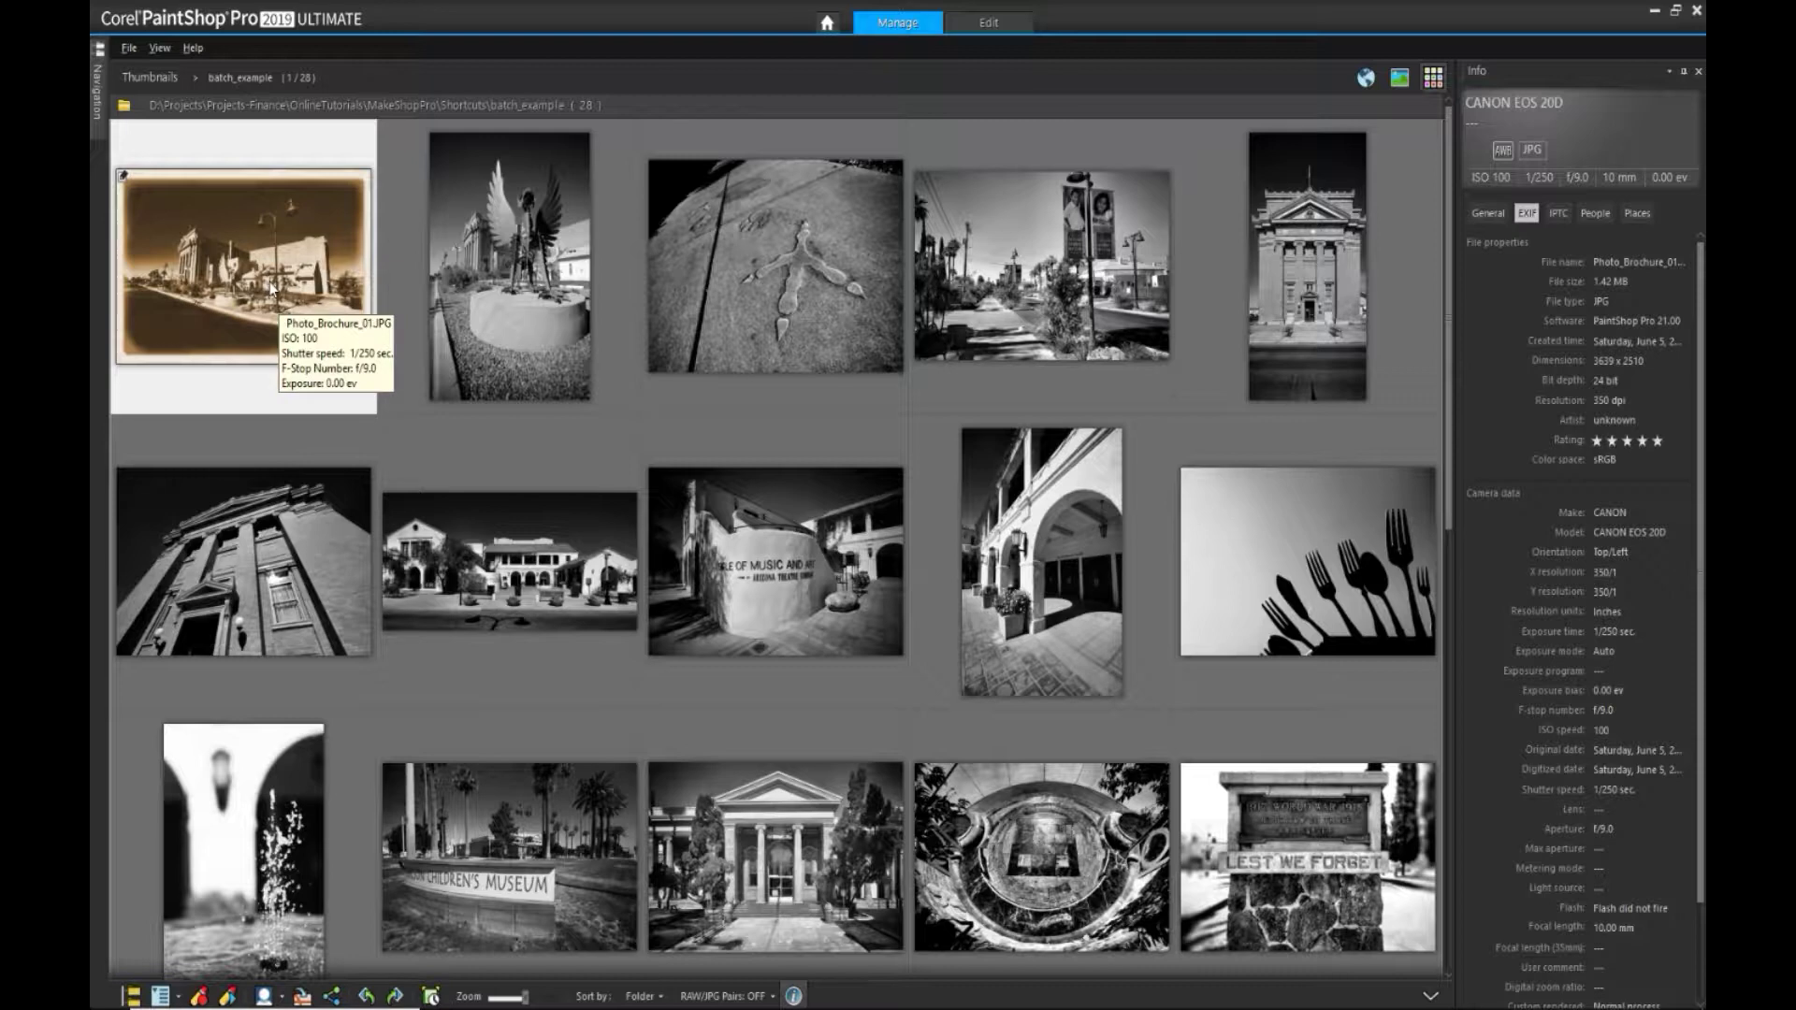
# Capture the first photo's editing and apply it to thumbnails 2 through 28.
pyautogui.rightClick(227, 293)
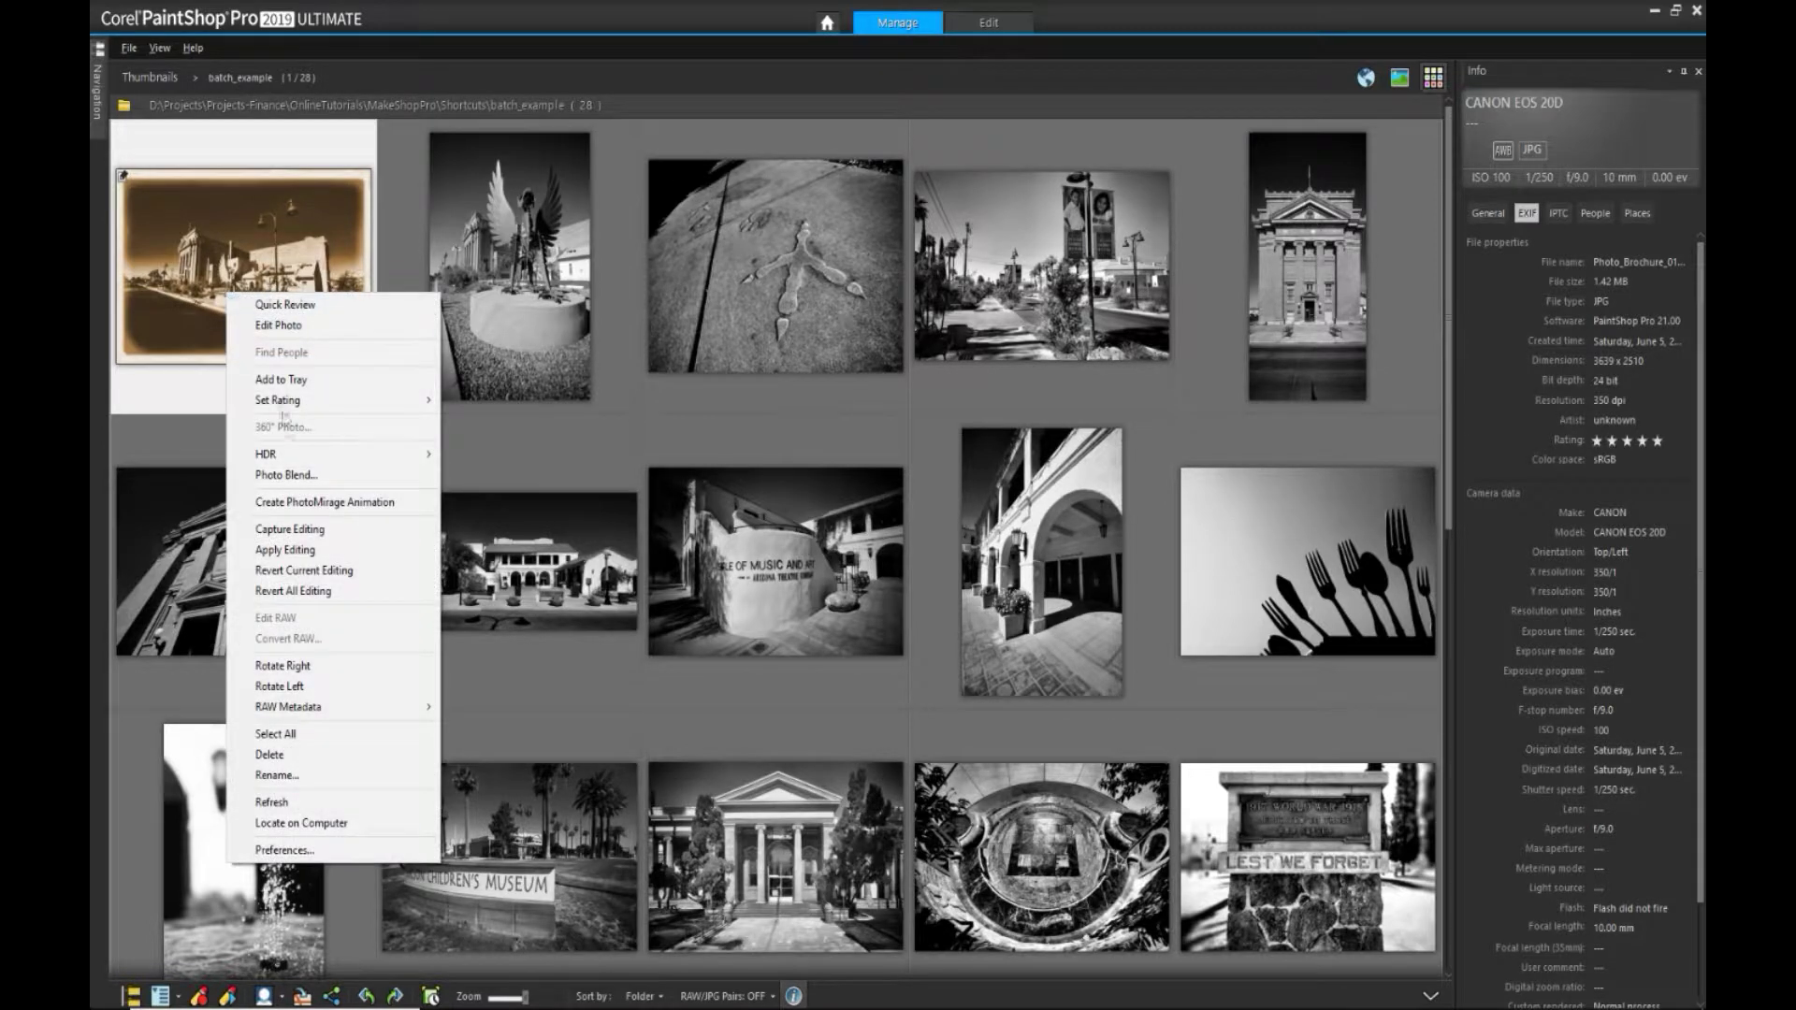
pyautogui.click(327, 530)
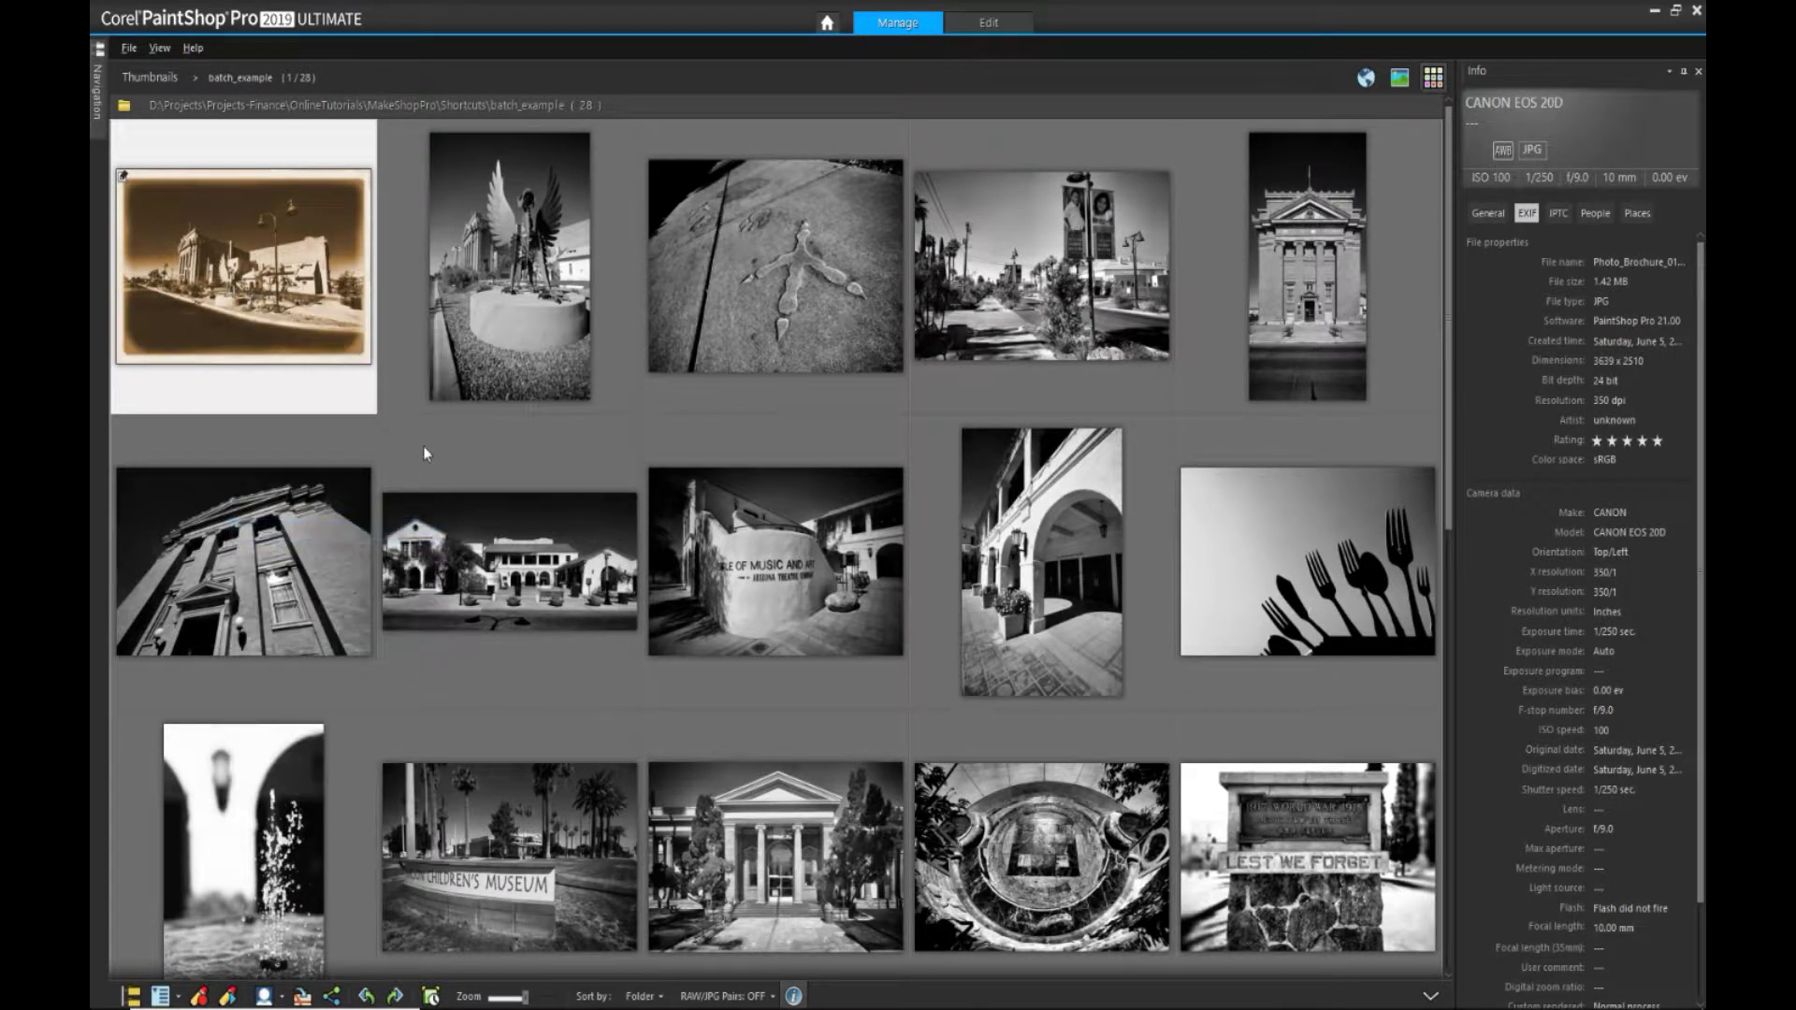
pyautogui.click(505, 282)
pyautogui.scroll(-10, 705, 356)
pyautogui.keyDown('shift'); pyautogui.click(783, 879); pyautogui.keyUp('shift')
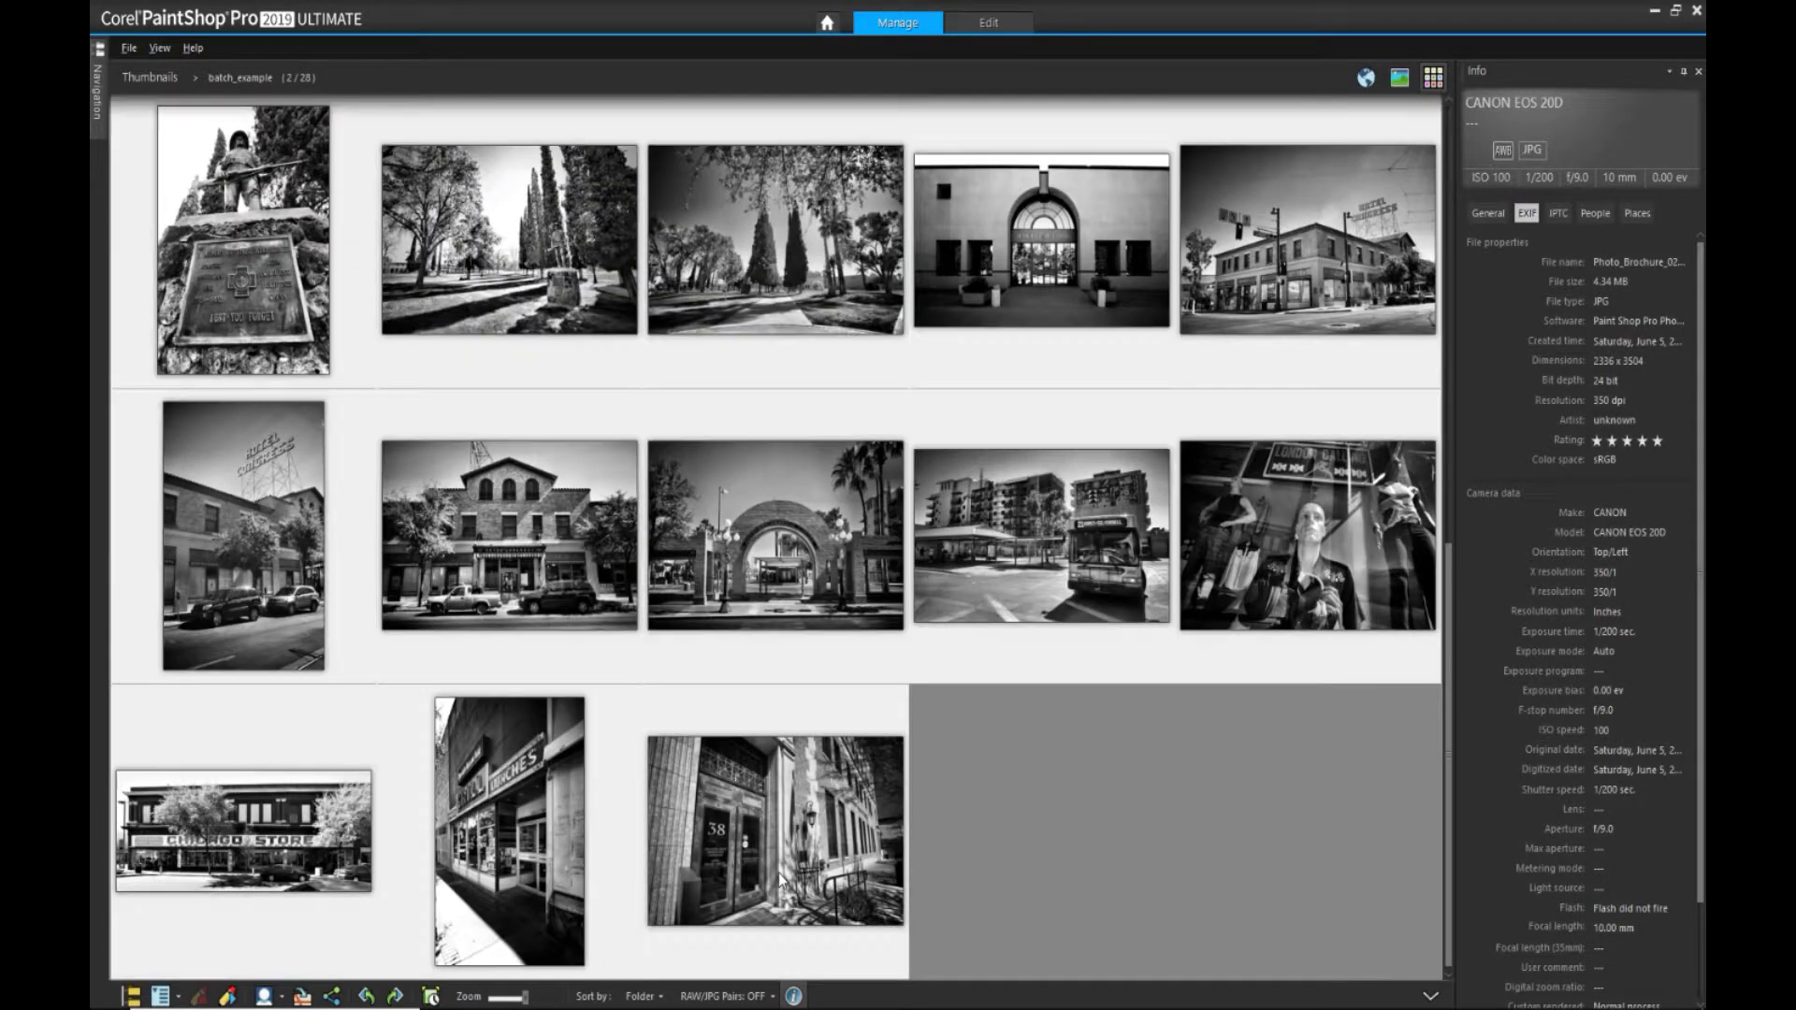
pyautogui.scroll(10, 674, 365)
pyautogui.rightClick(541, 309)
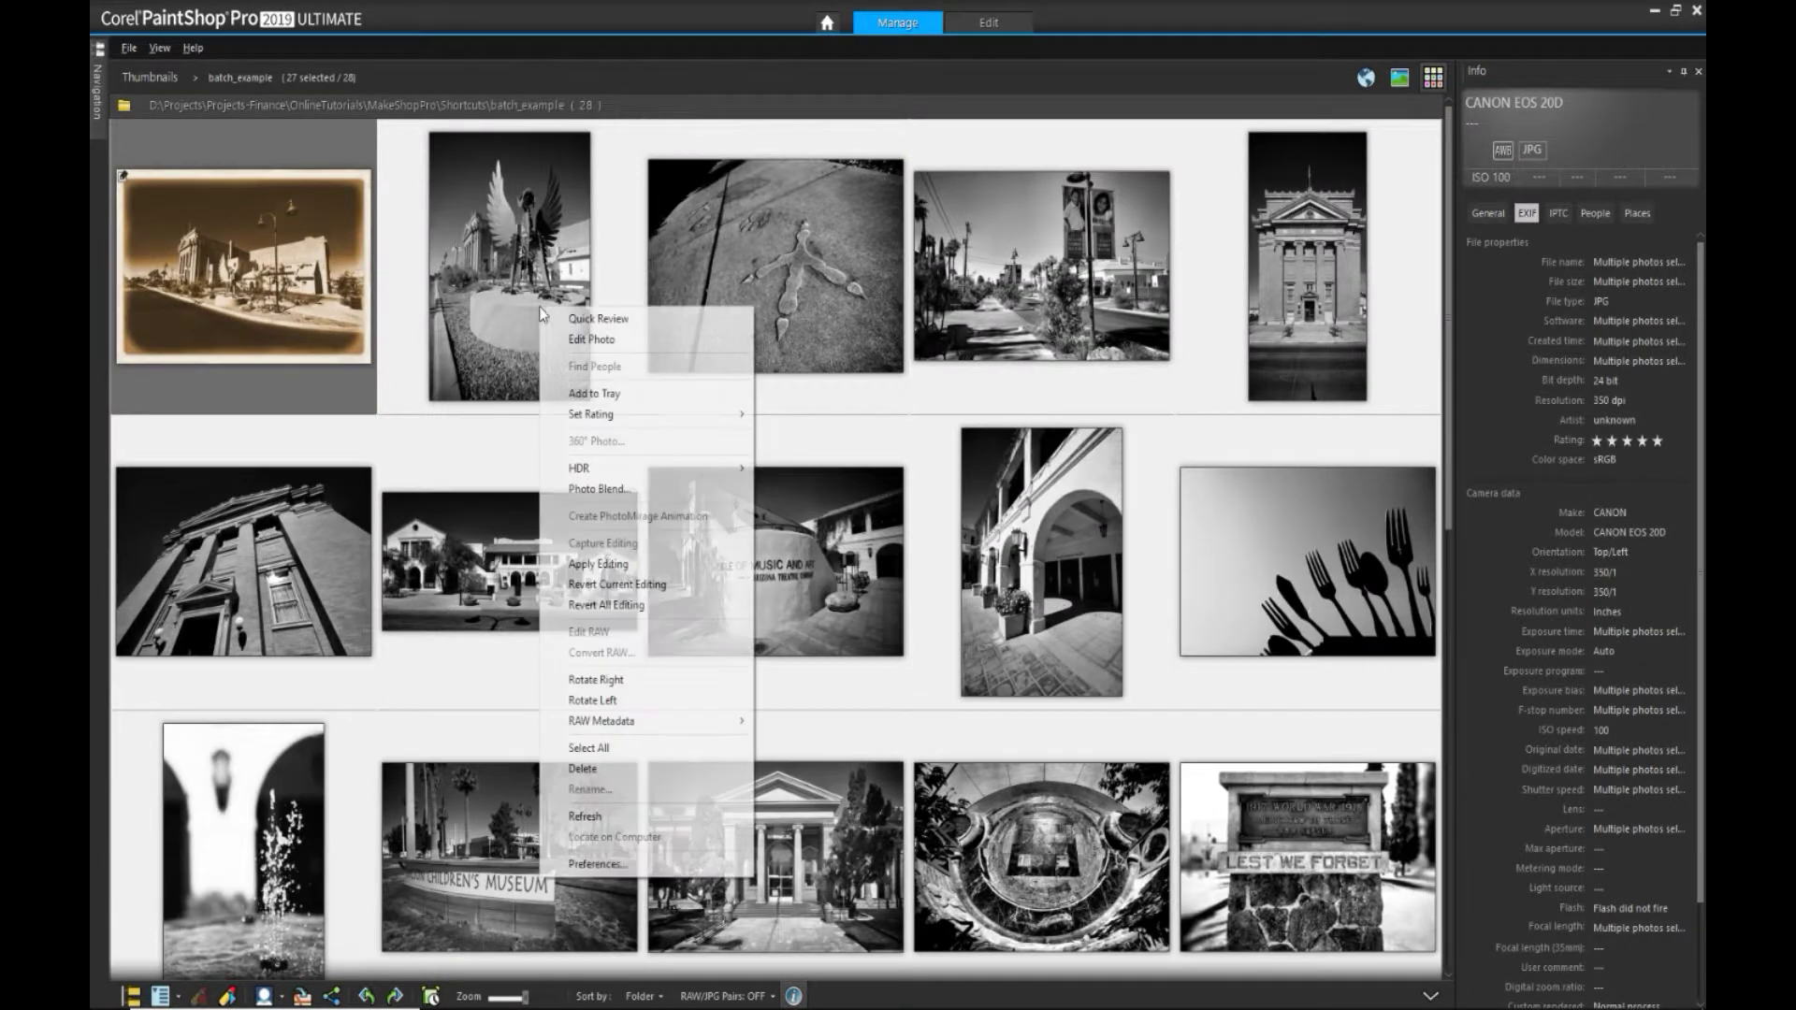
pyautogui.click(608, 564)
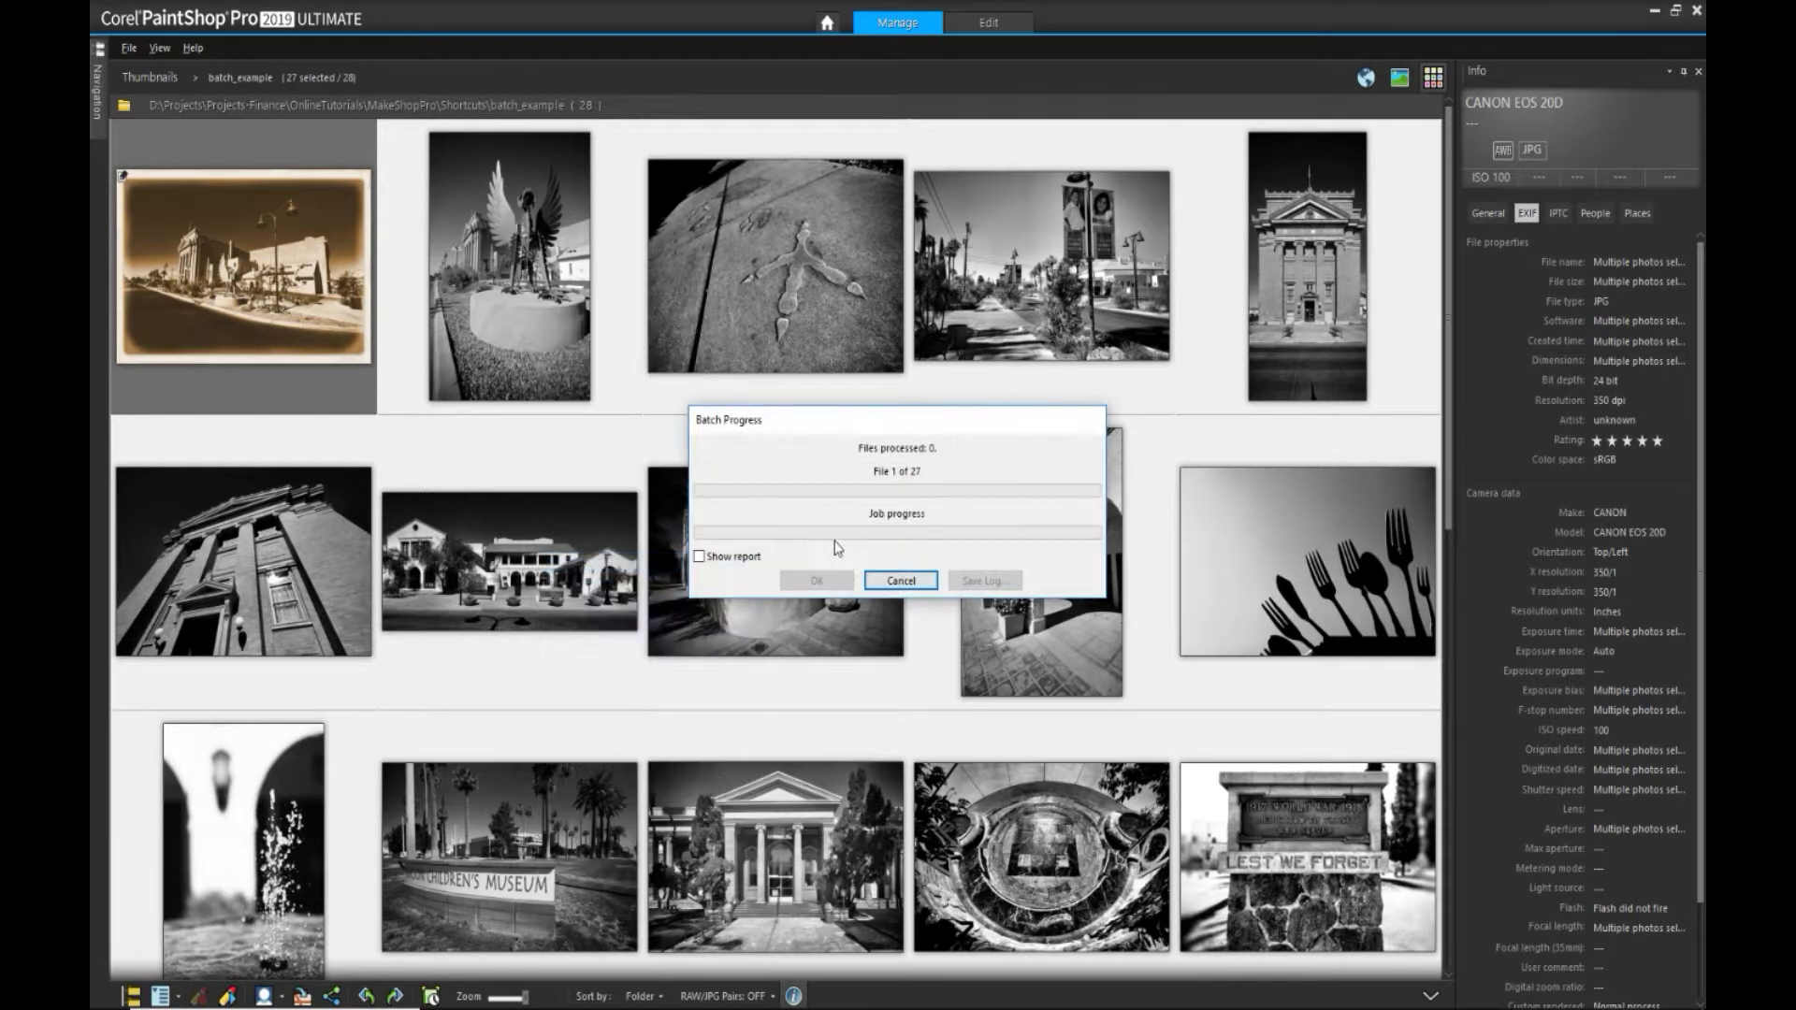